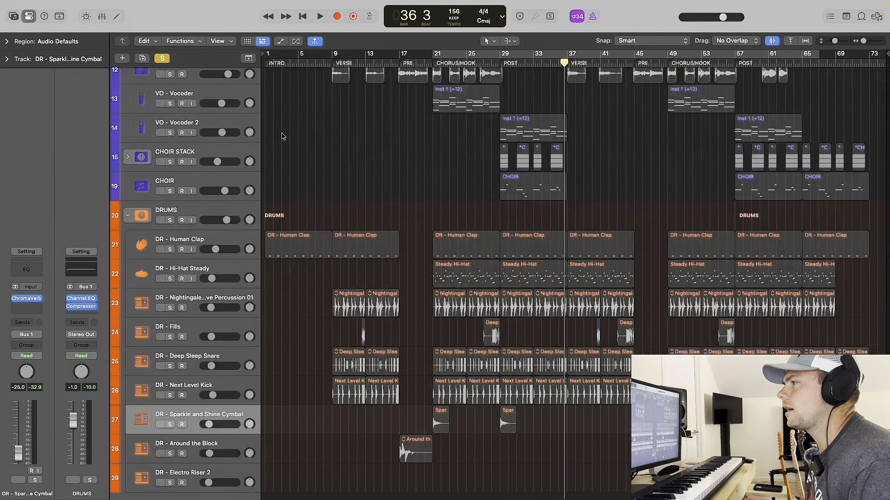
scroll(282, 134, "up", 7)
Solo the PL - Beautiful Synth Harp track, take PL - Broken Music Box out of solo, and select the harp track.
scroll(282, 134, "down", 1)
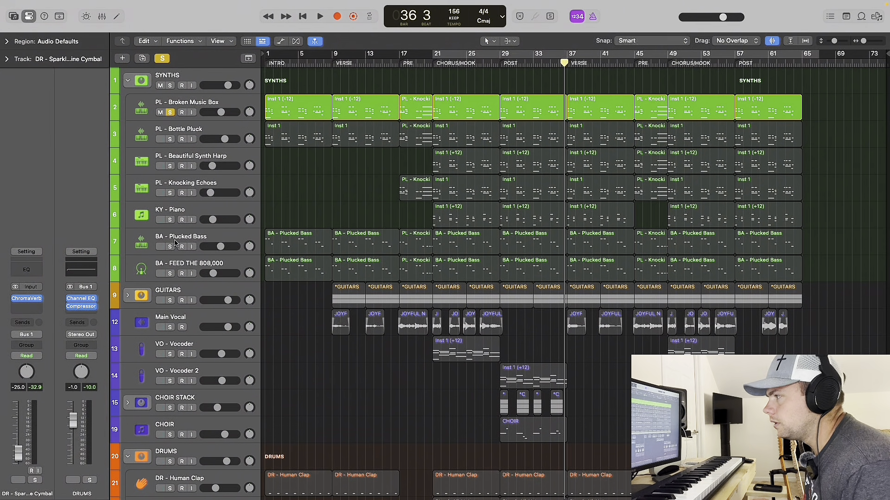
left_click(171, 166)
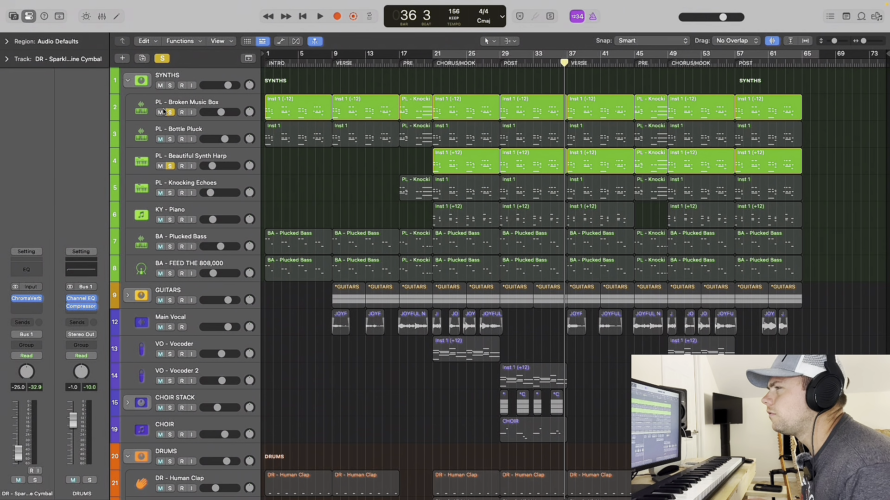
left_click(170, 112)
left_click(209, 159)
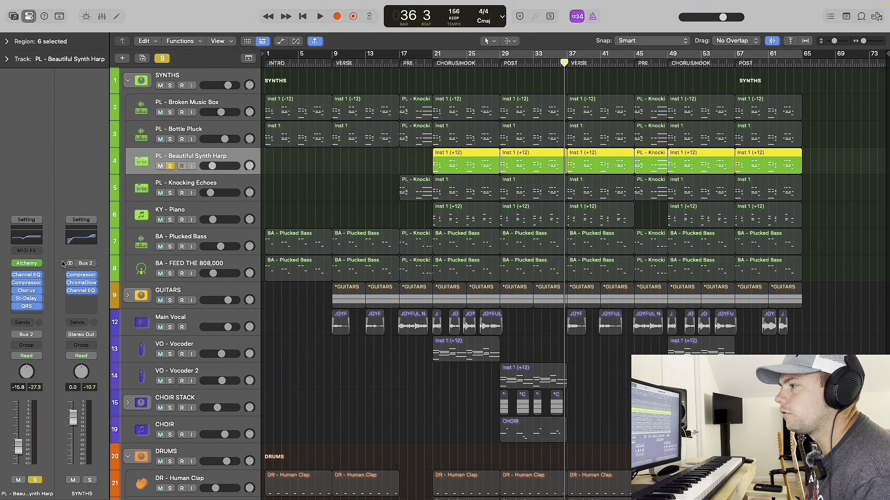
View the harp track's Alchemy instrument, close it, and audition the soloed harp from the chorus at bar 21.
mouse_move(28, 265)
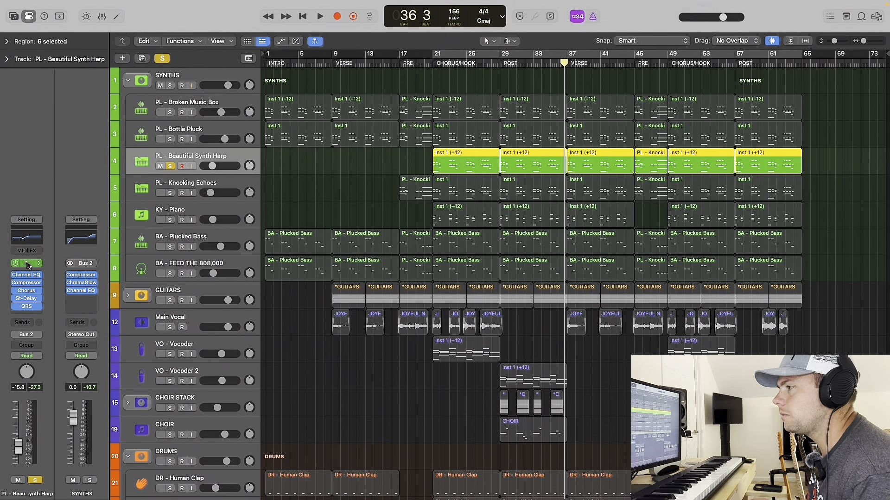
left_click(28, 264)
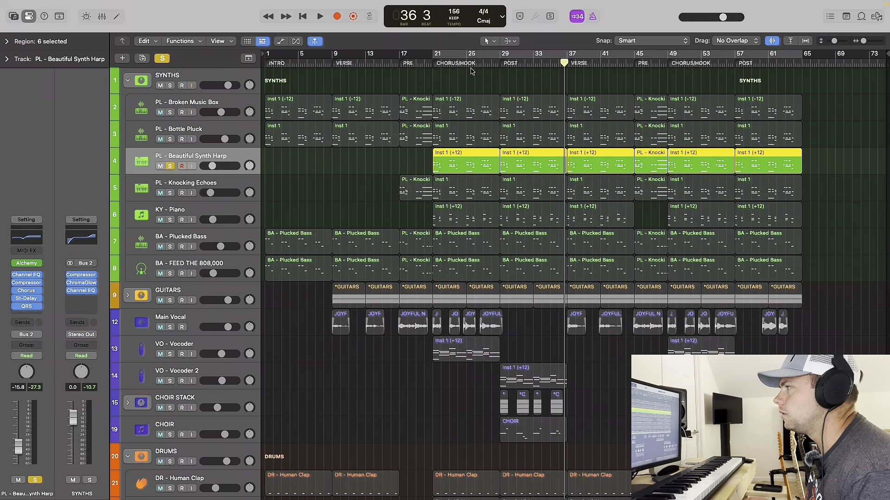
left_click(283, 107)
left_click(433, 62)
key("space")
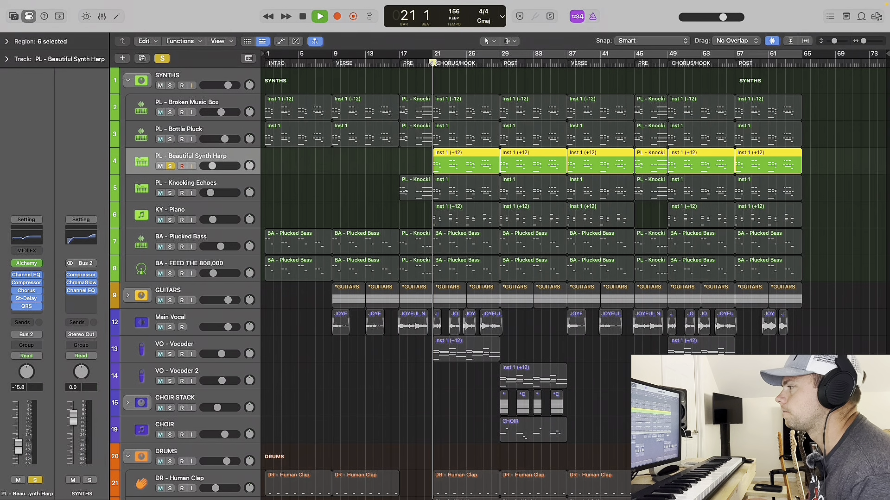
key("space")
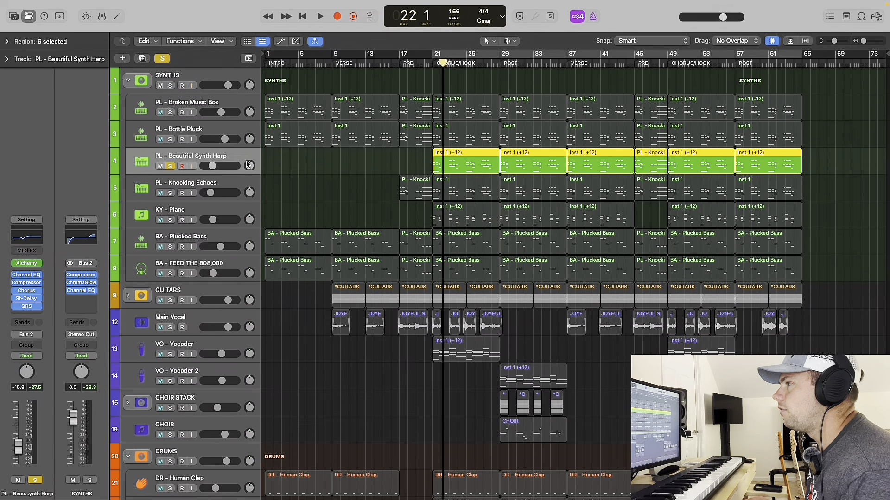
Solo only the PL - Knocking Echoes track and audition it from the chorus at bar 21.
left_click(170, 193)
left_click(177, 186)
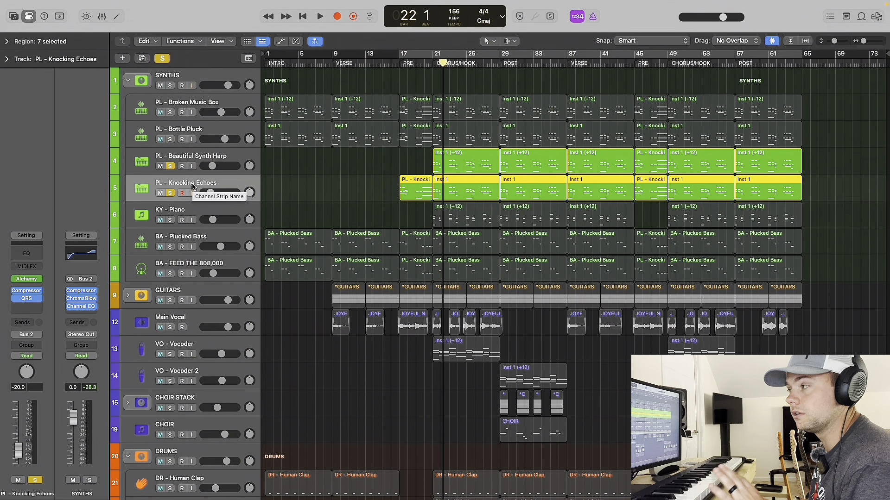
left_click(432, 63)
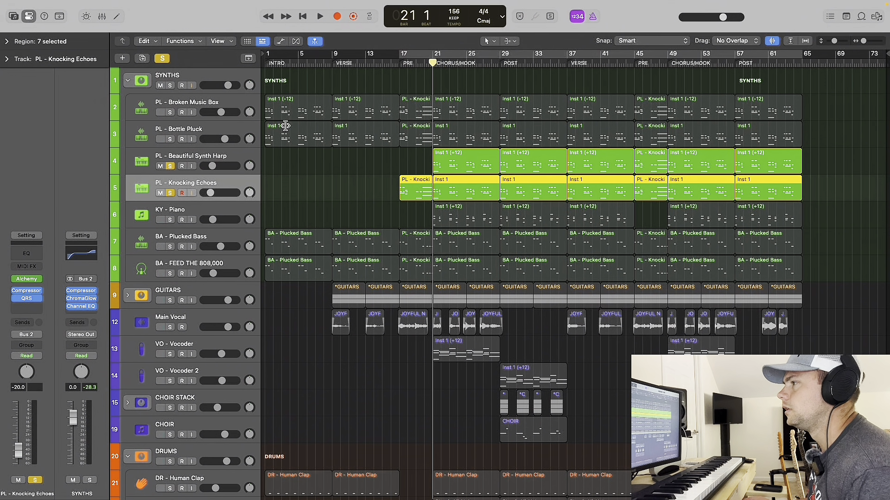
left_click(170, 167)
key("space")
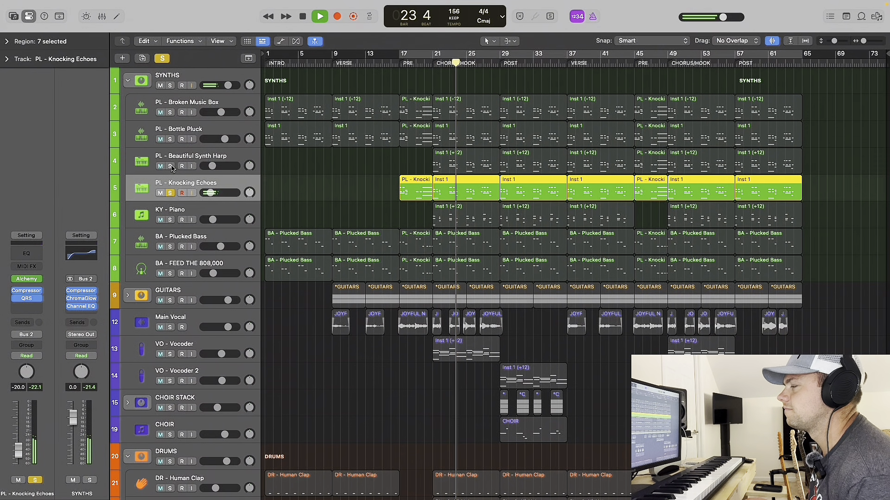
key("space")
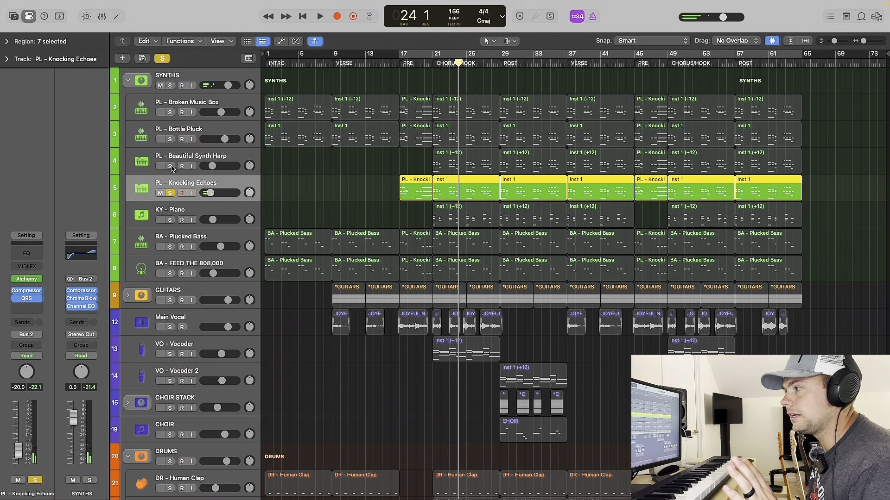
Solo PL - Beautiful Synth Harp alongside PL - Knocking Echoes and audition the two layers together in the chorus.
left_click(170, 166)
key("space")
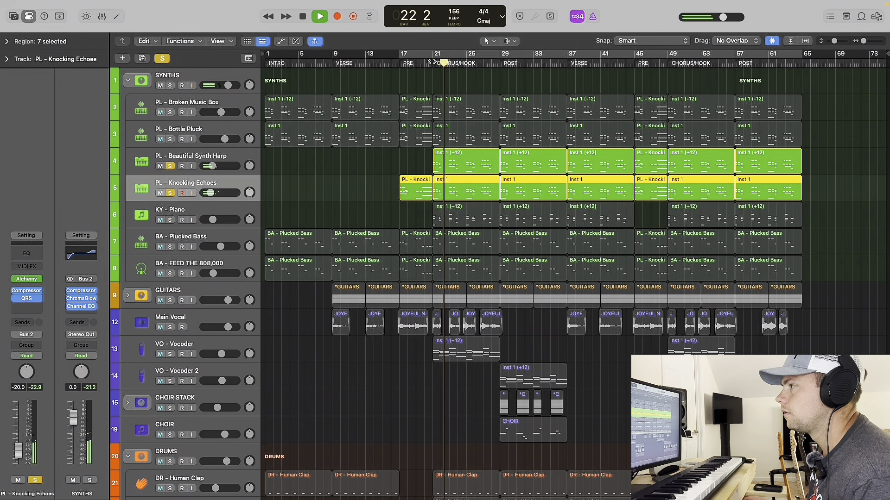
key("space")
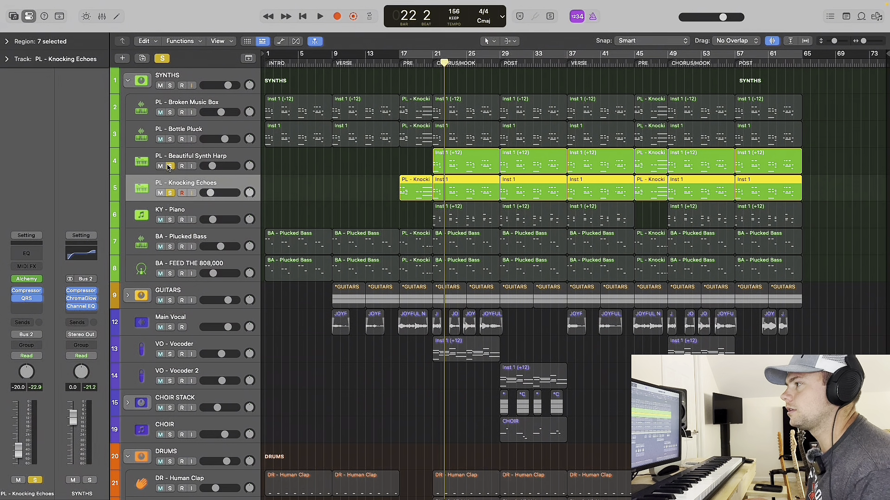
Solo only the PL - Broken Music Box track, and view its Quick Sampler instrument before closing it.
left_click(208, 104)
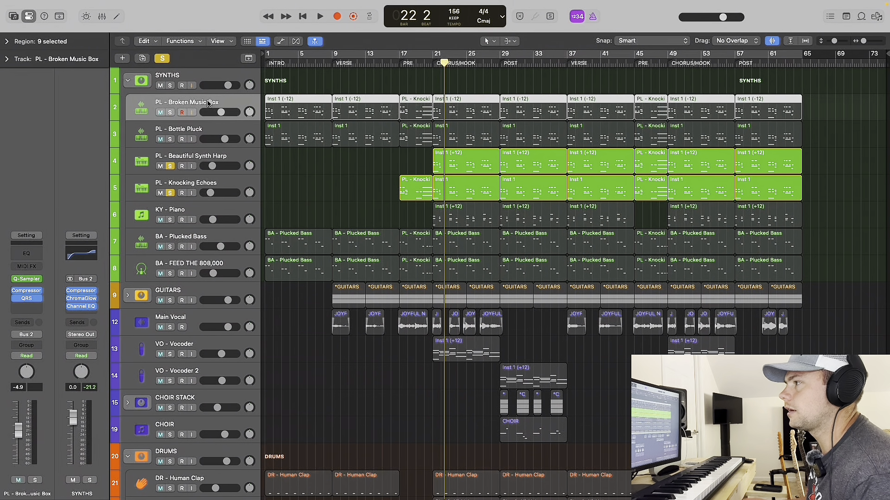
left_click(170, 112)
left_click_drag(170, 166, 171, 193)
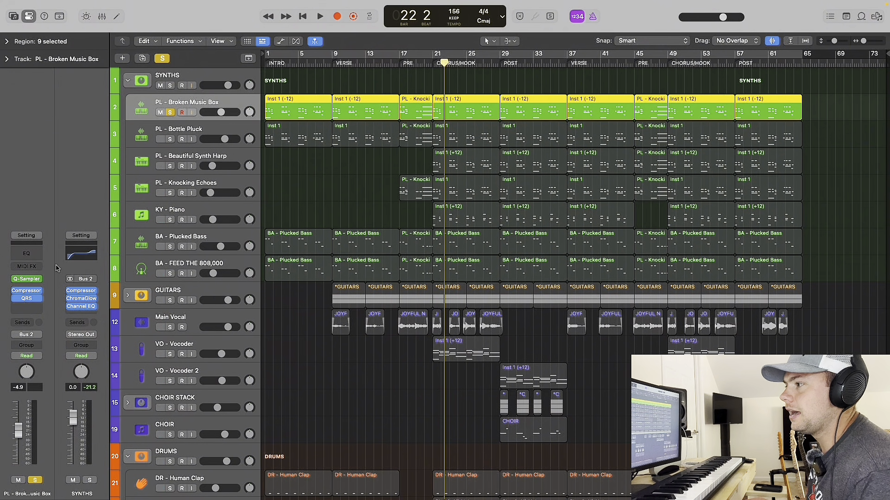
left_click(28, 279)
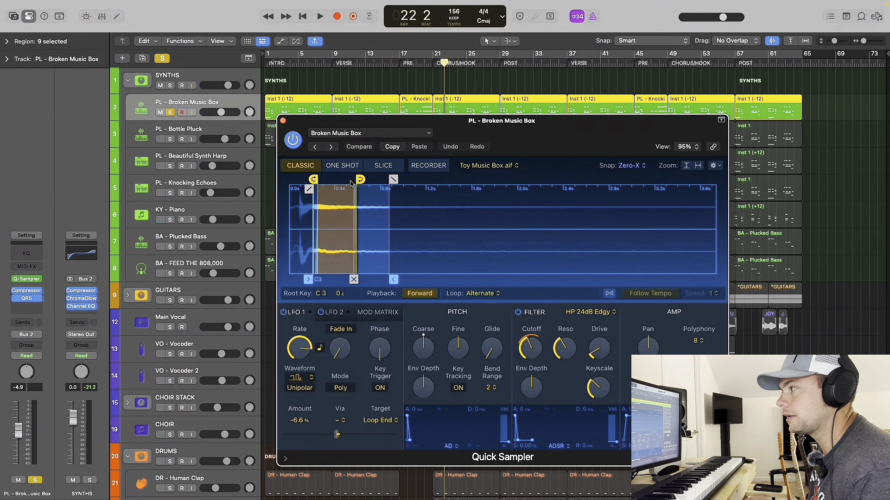
left_click(283, 121)
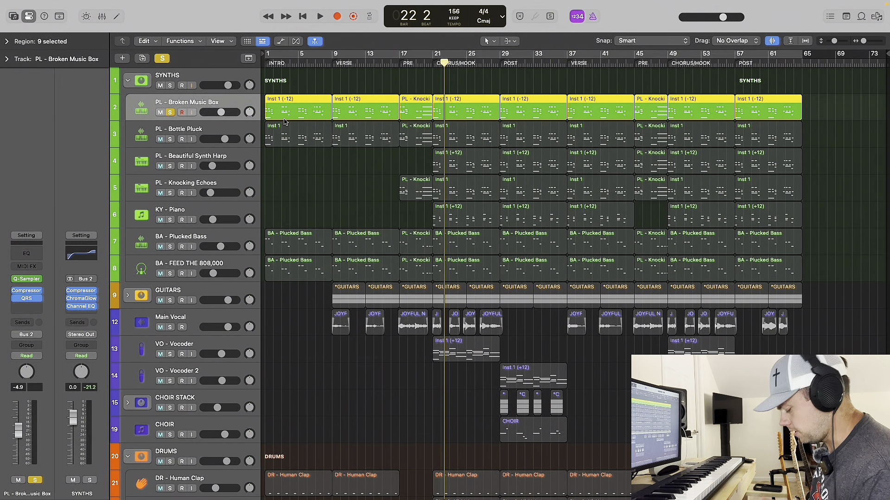
Audition the soloed PL - Broken Music Box twice from the start of the project.
key("Return")
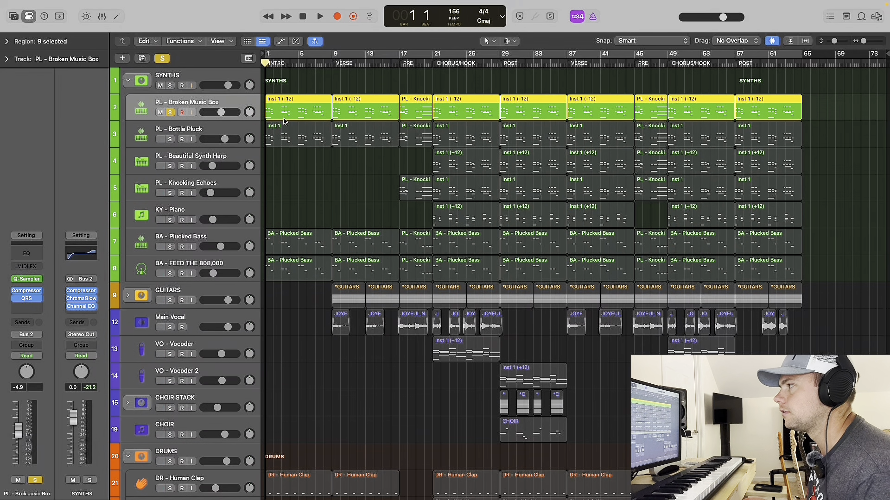
key("space")
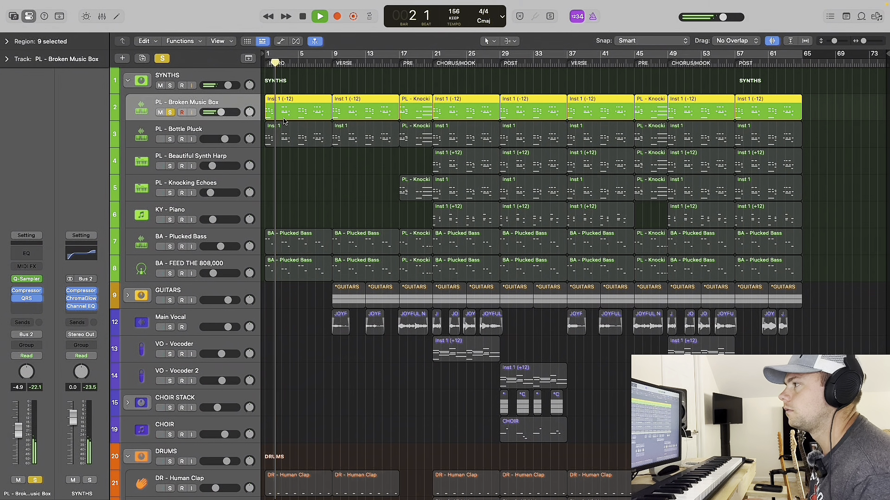
key("space")
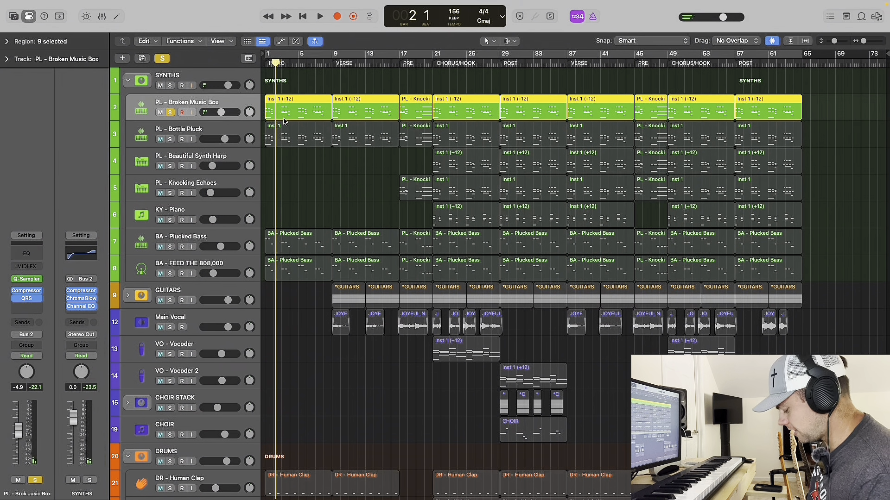
key("Return")
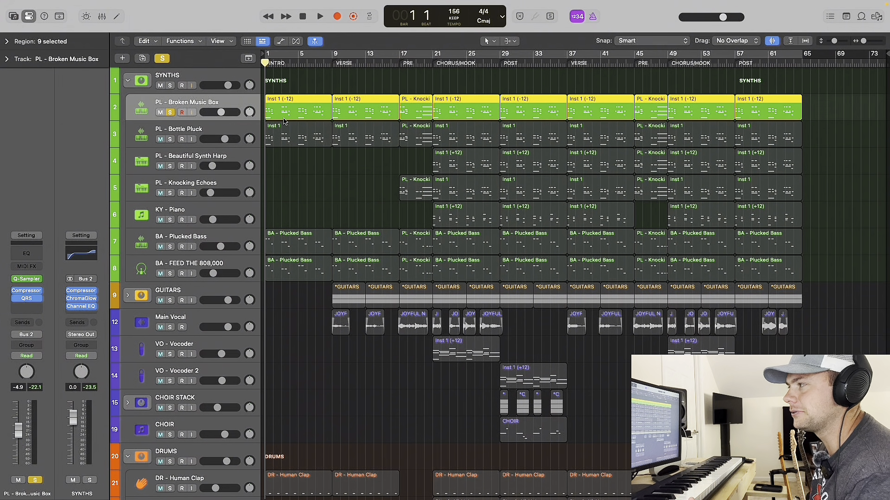
key("space")
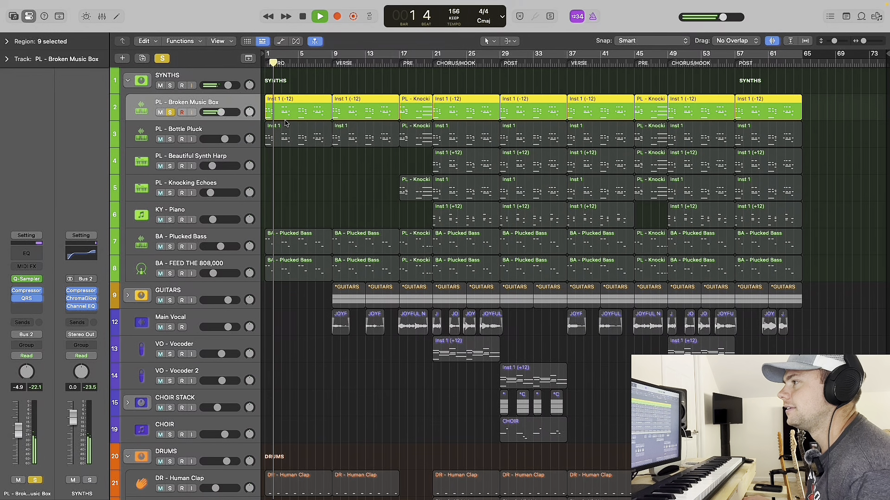
key("space")
Add the PL - Bottle Pluck track to the solo, and view its Quick Sampler instrument before closing it.
left_click(198, 131)
left_click(170, 139)
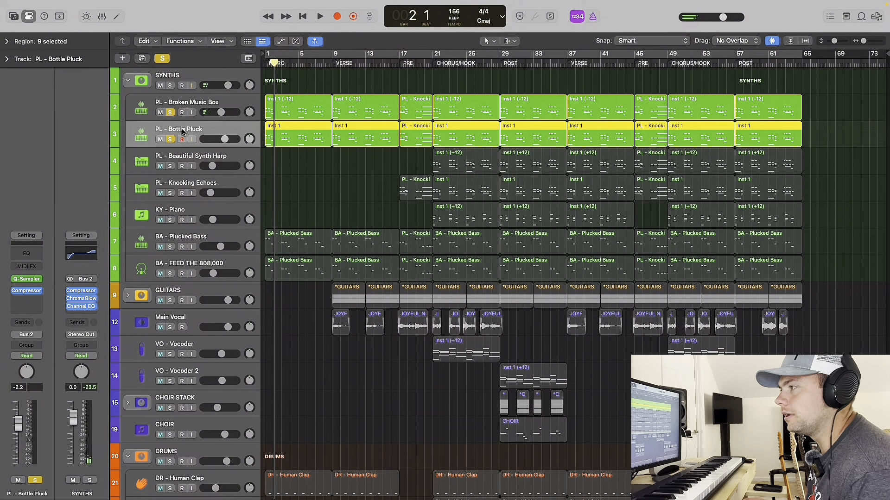
left_click(28, 279)
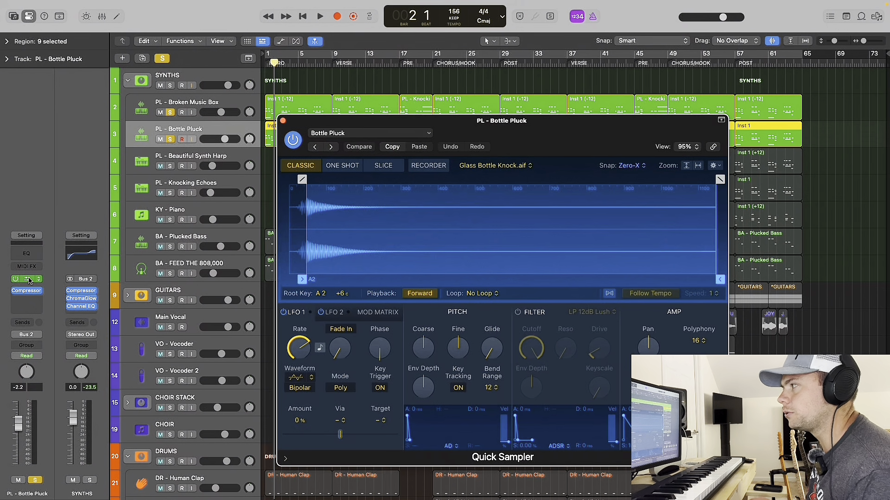
left_click(283, 121)
Audition Broken Music Box and Bottle Pluck together from the start of the project.
key("Return")
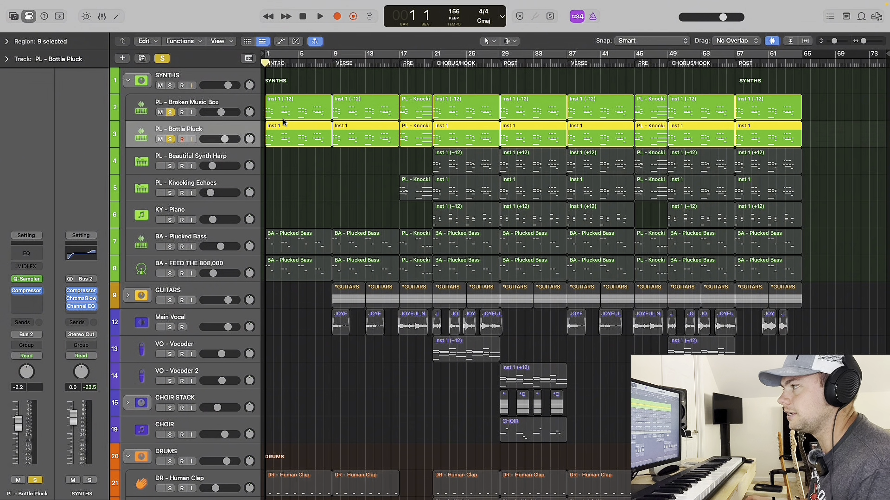
key("space")
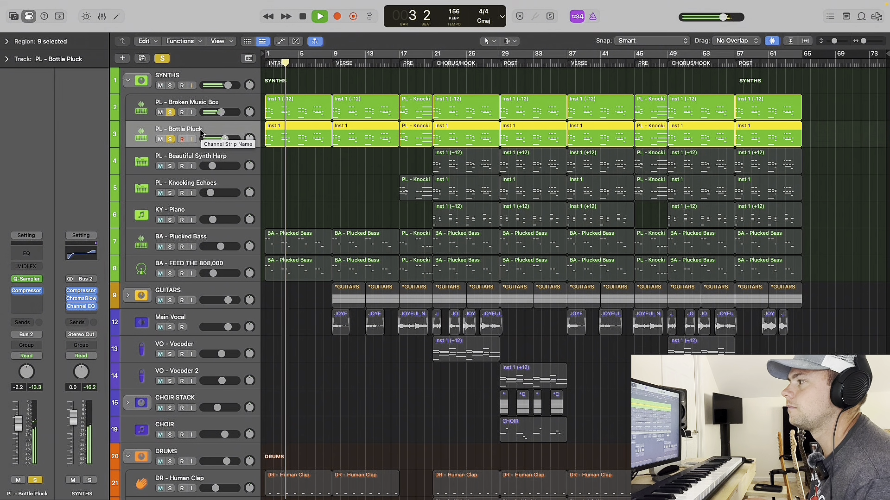
key("space")
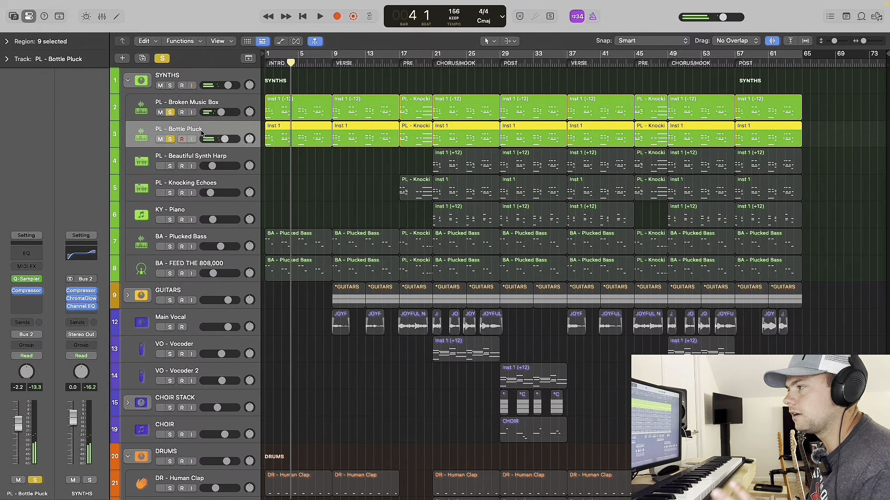
Add the BA - Plucked Bass track to the solo, and view its Quick Sampler instrument before closing it.
left_click(194, 250)
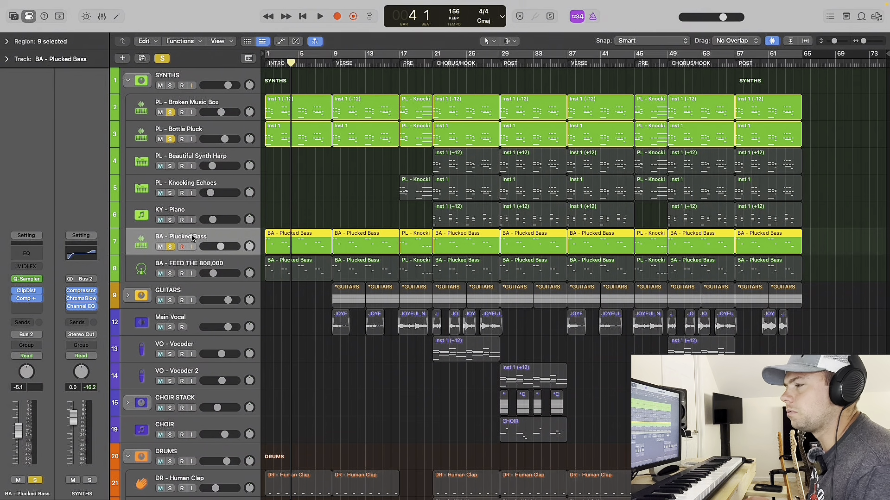
left_click(27, 279)
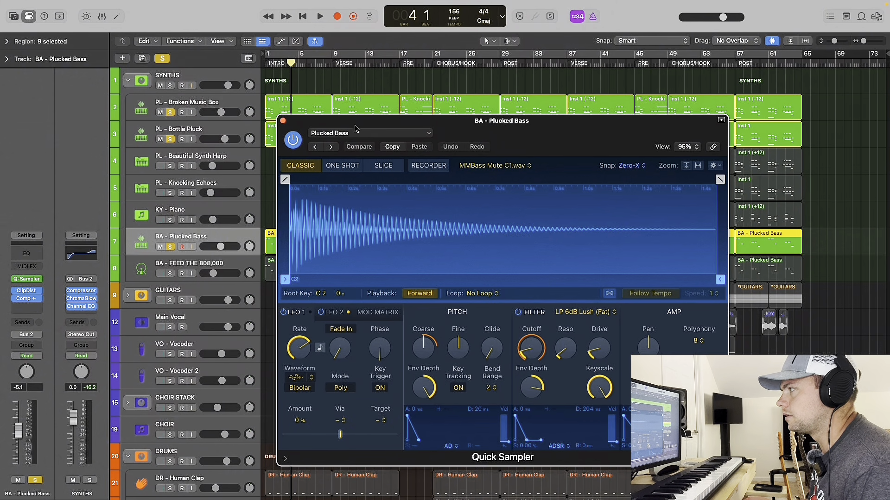
left_click(282, 121)
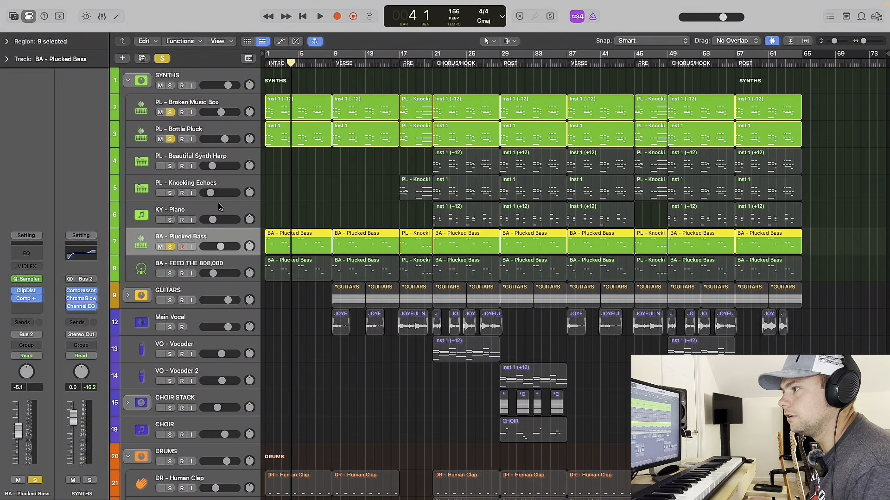
Take Broken Music Box and Bottle Pluck out of solo and audition the Plucked Bass alone from bar 1.
key("Return")
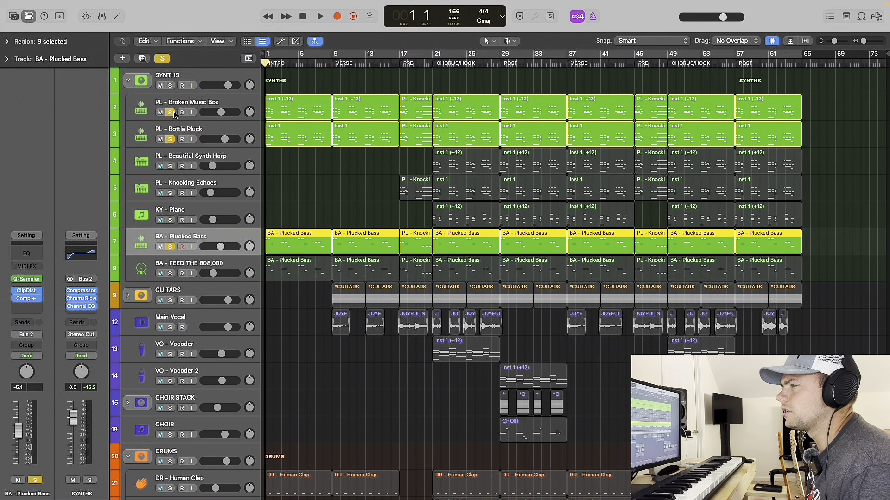
left_click_drag(171, 113, 171, 139)
key("space")
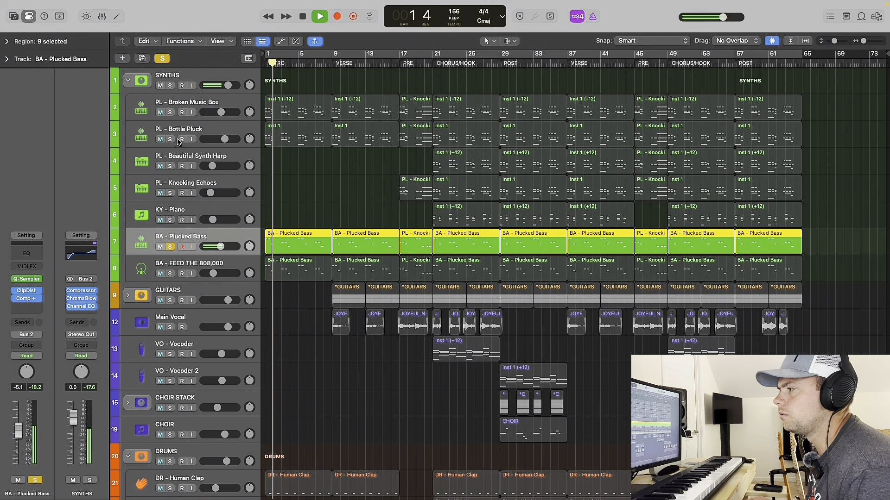
key("space")
Solo Broken Music Box and Bottle Pluck again and audition them together with the Plucked Bass.
left_click_drag(171, 113, 171, 139)
key("space")
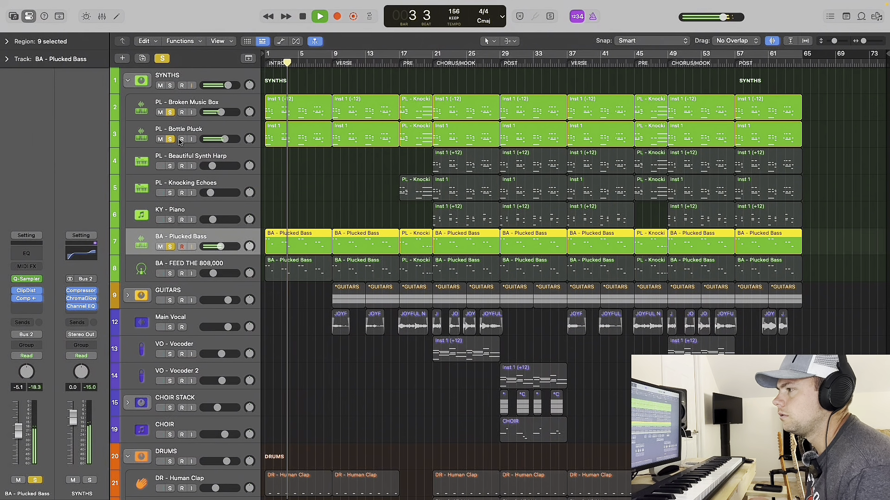
key("space")
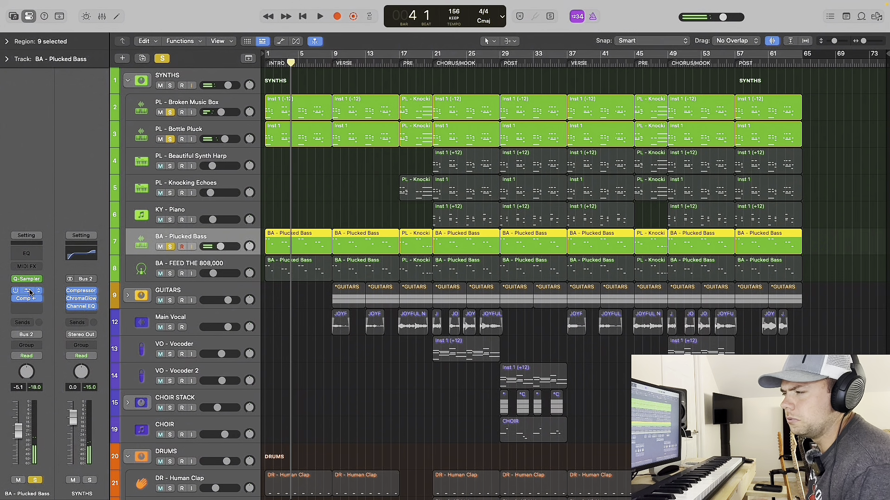
Add the BA - FEED THE 808,000 track to the solo alongside Broken Music Box, Bottle Pluck and Plucked Bass.
key("super+Up")
key("super+Up")
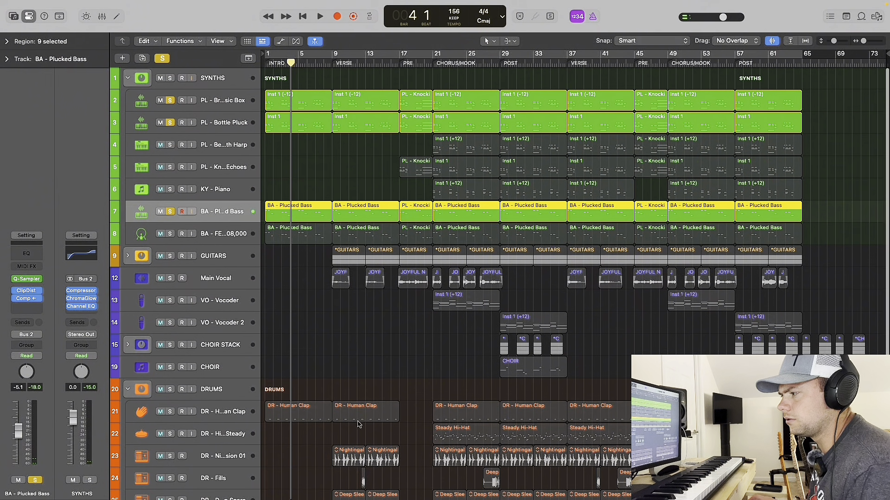
scroll(308, 421, "down", 5)
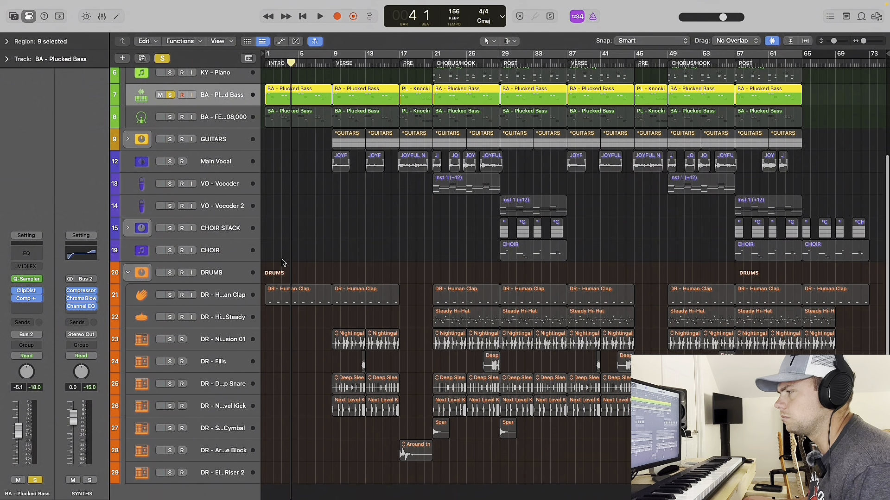
scroll(290, 250, "up", 5)
left_click(180, 232)
left_click(170, 234)
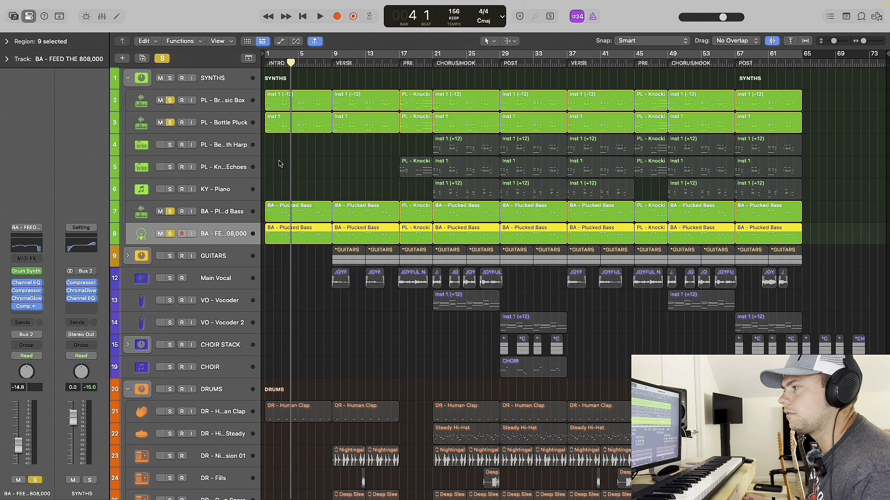
View the Logic Worship Presets channel strip settings available for the BA - FEED THE 808,000 track without changing the preset.
key("super+Down")
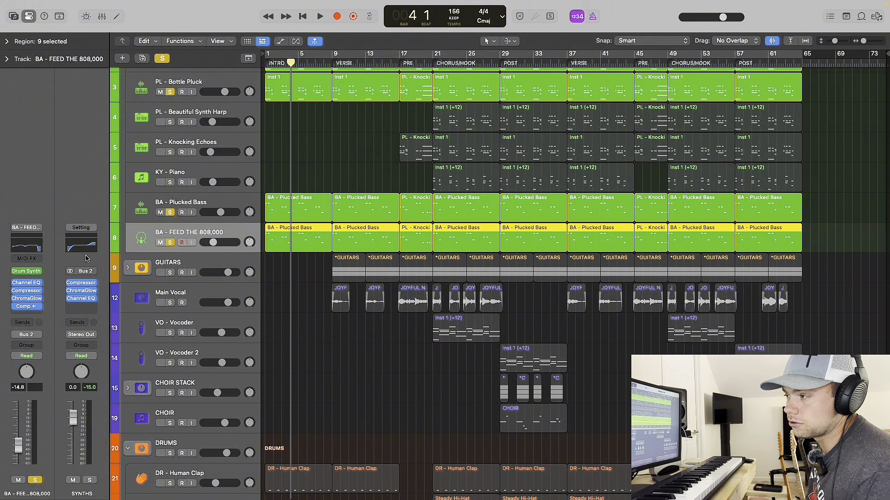
left_click(26, 227)
mouse_move(130, 429)
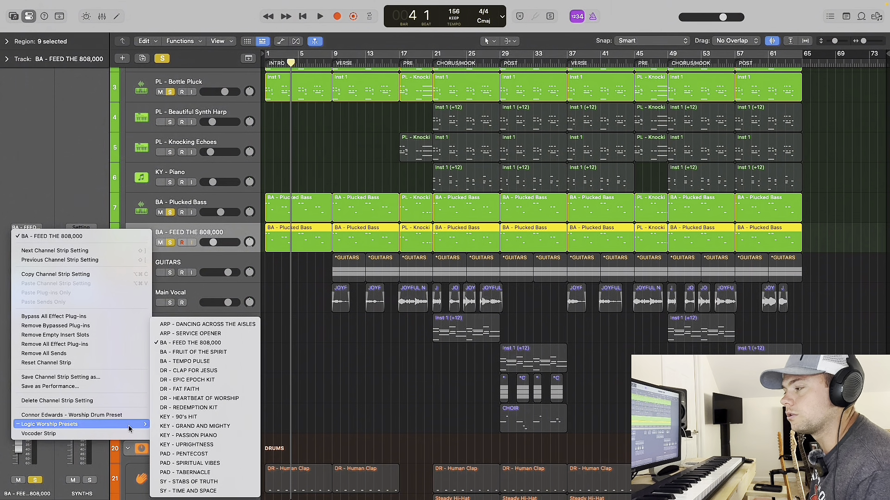
left_click(311, 180)
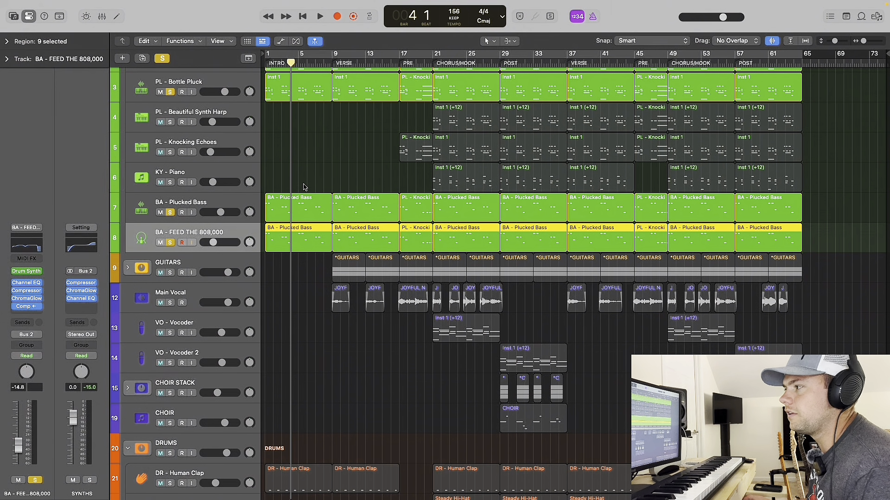
Take Plucked Bass, Bottle Pluck and Broken Music Box out of solo and audition FEED THE 808,000 alone from bar 1.
scroll(303, 185, "up", 5)
scroll(304, 186, "up", 3)
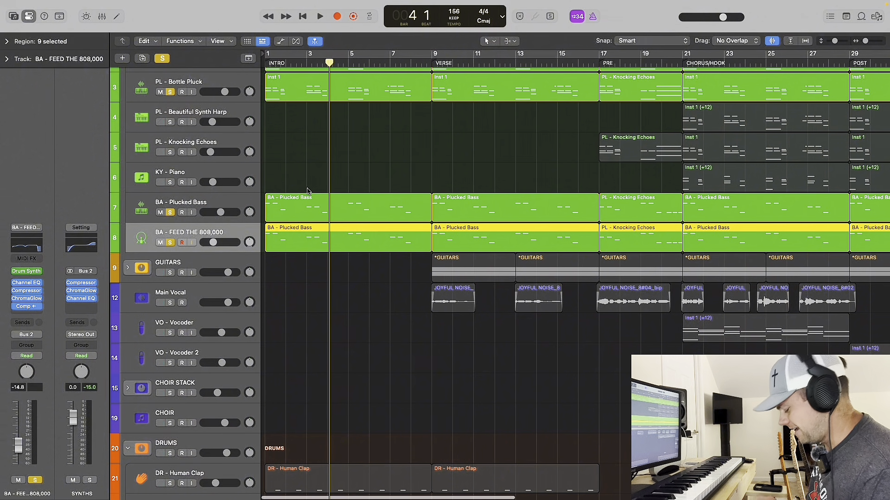
key("Return")
left_click(170, 212)
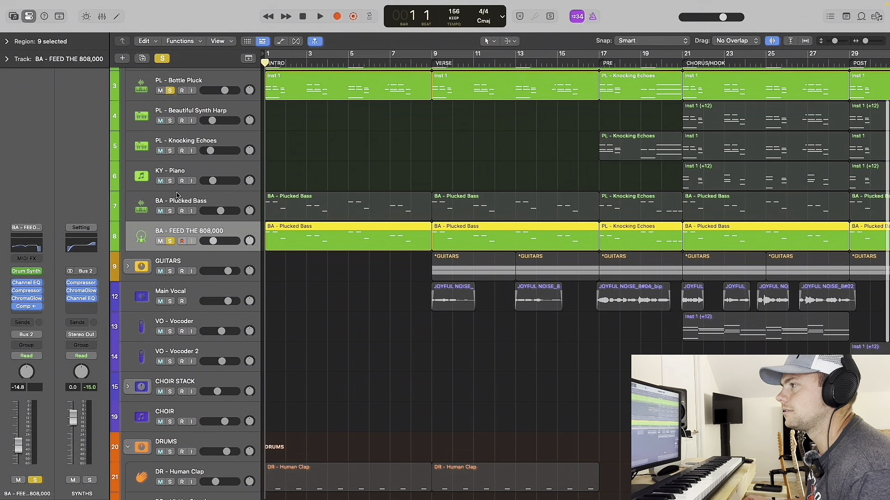
scroll(170, 148, "up", 2)
left_click(170, 91)
left_click(170, 121)
key("space")
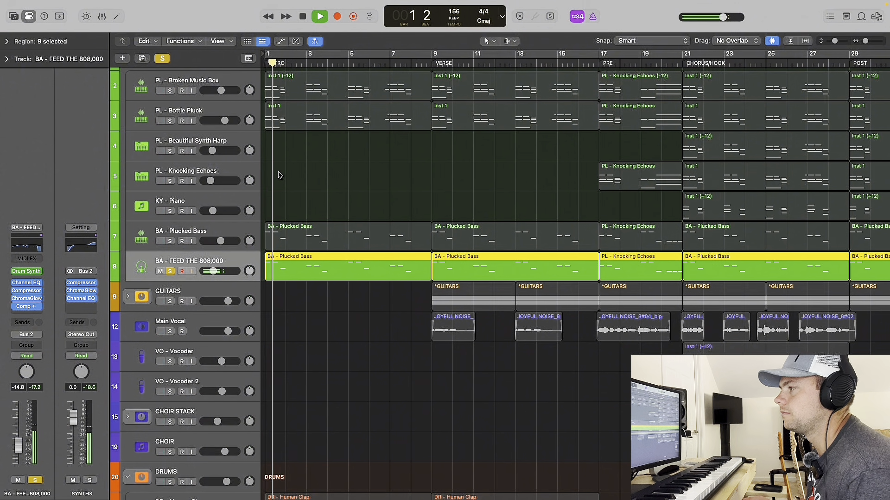
Bring Plucked Bass, Broken Music Box and Bottle Pluck back into solo during playback, audition them with the 808, and stop.
left_click(170, 241)
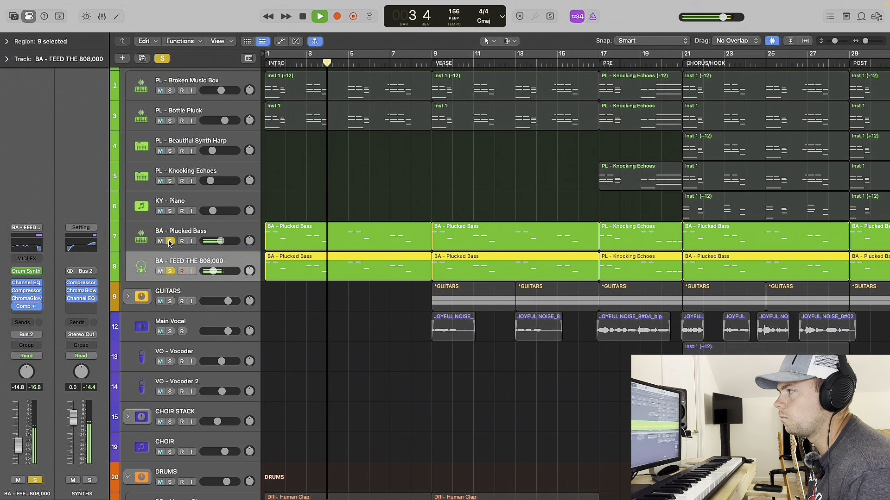
left_click_drag(171, 91, 170, 121)
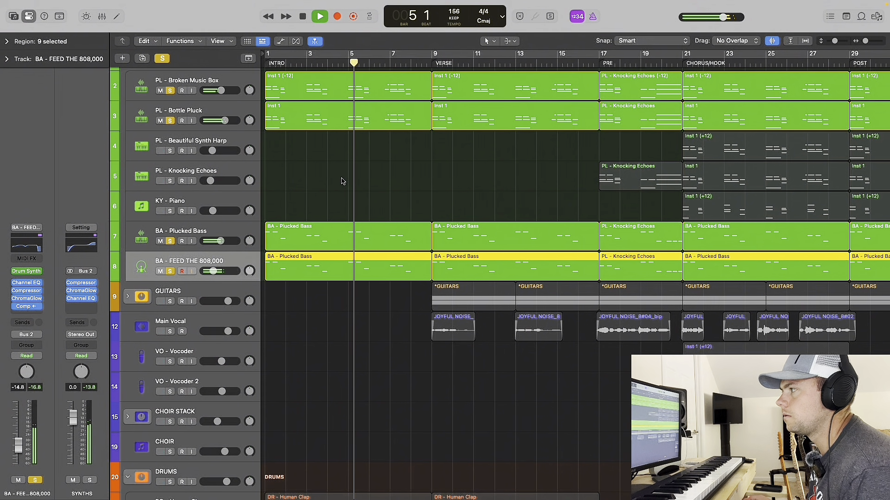
key("space")
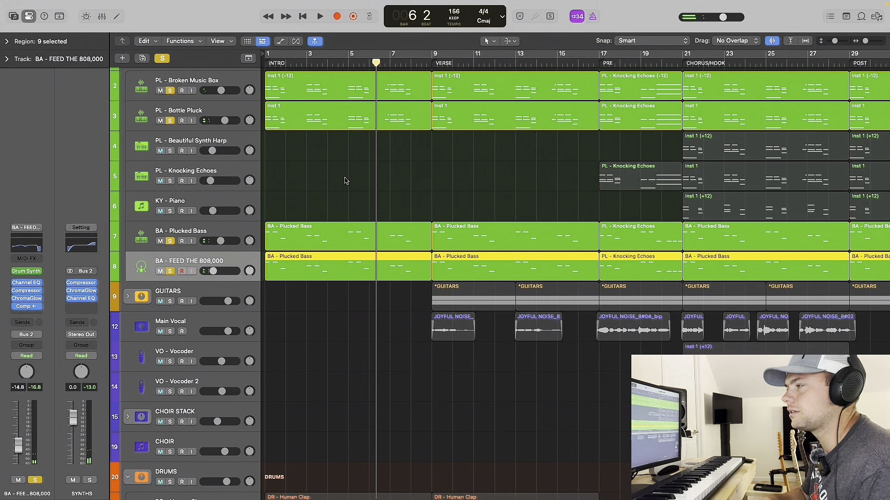
Clear the solos in the SYNTHS stack, solo only KY - Piano, and audition it from bar 21 at the chorus.
scroll(343, 183, "down", 3)
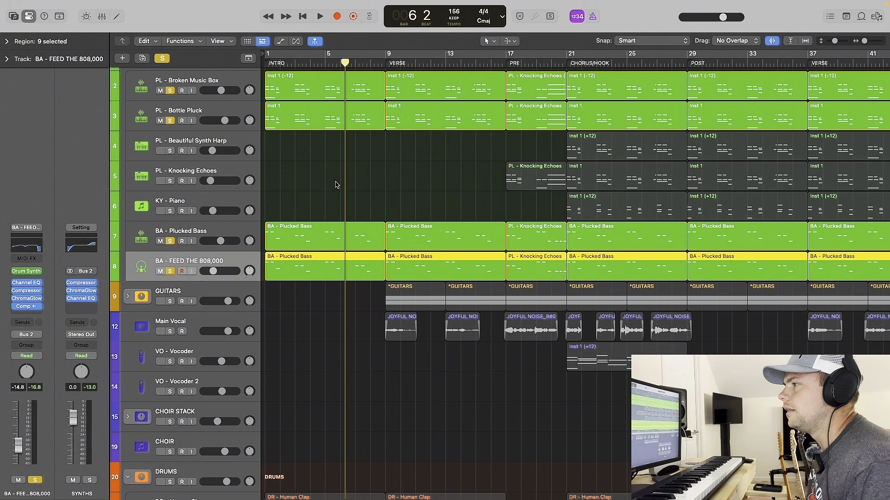
scroll(291, 197, "up", 2)
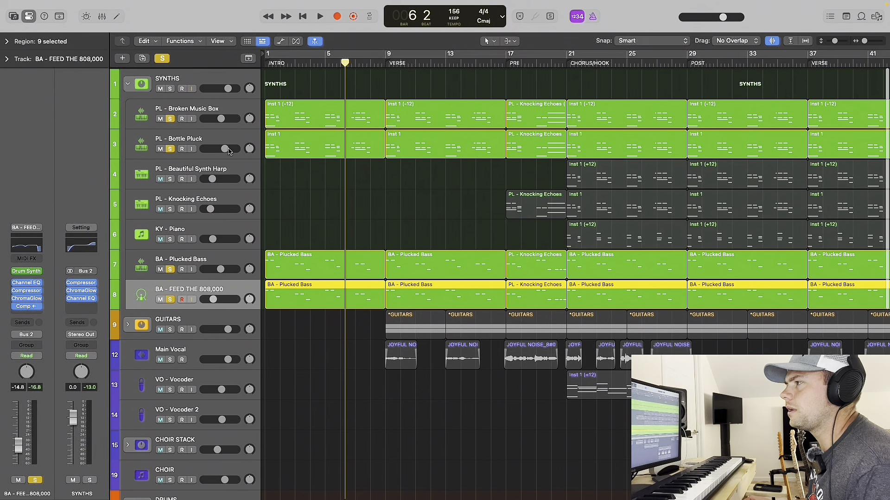
left_click(185, 232)
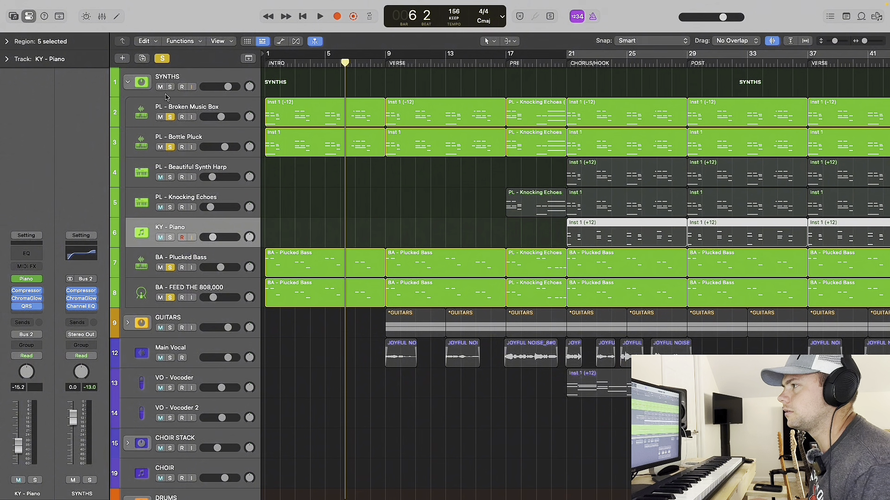
left_click(170, 86)
left_click(170, 237)
scroll(361, 228, "right", 5)
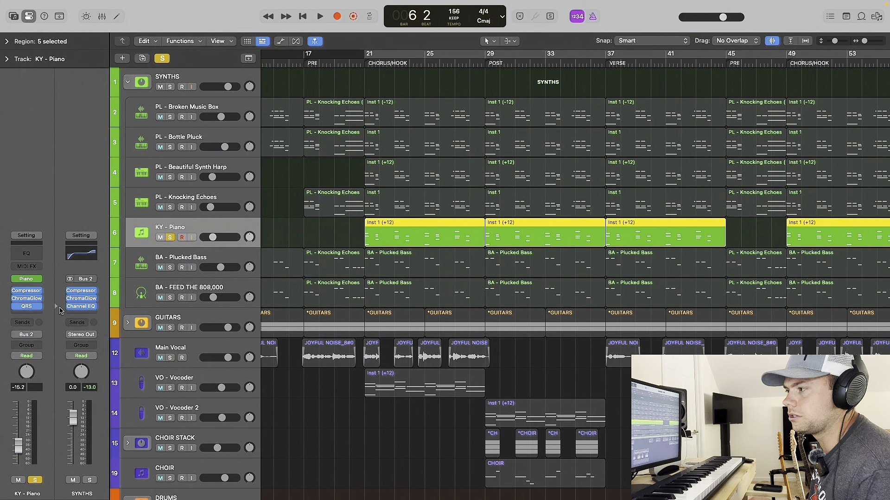
left_click(367, 63)
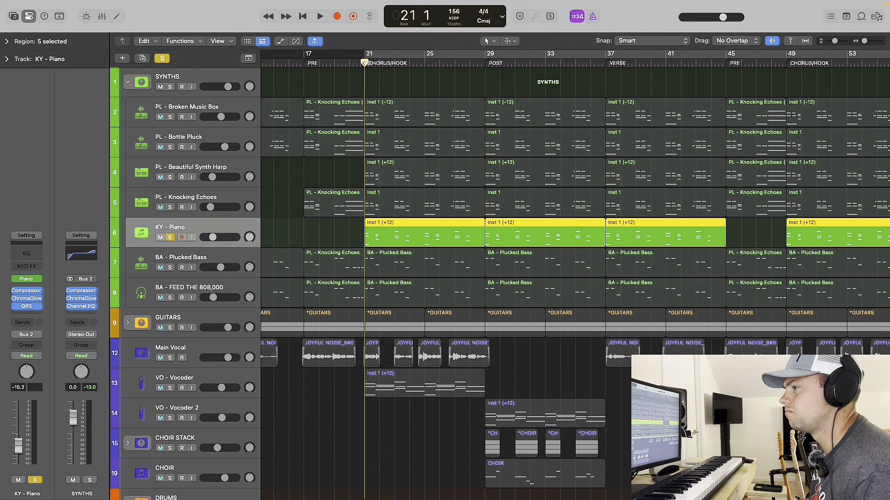
key("space")
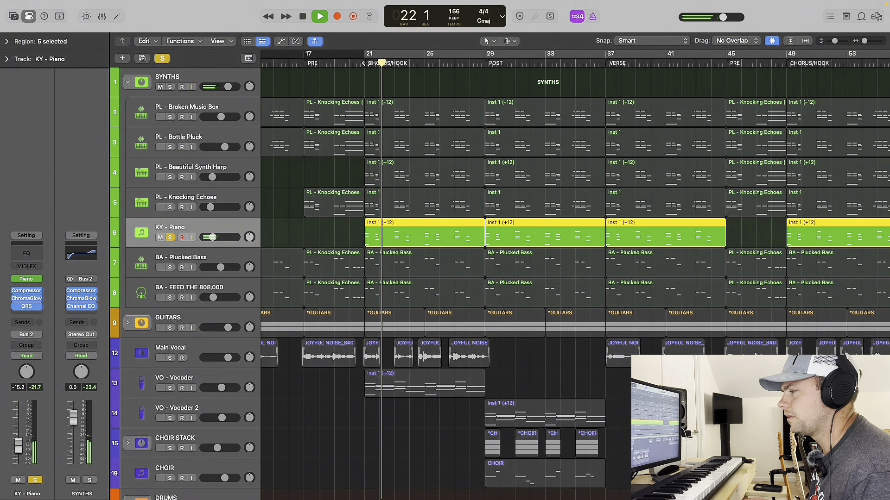
key("space")
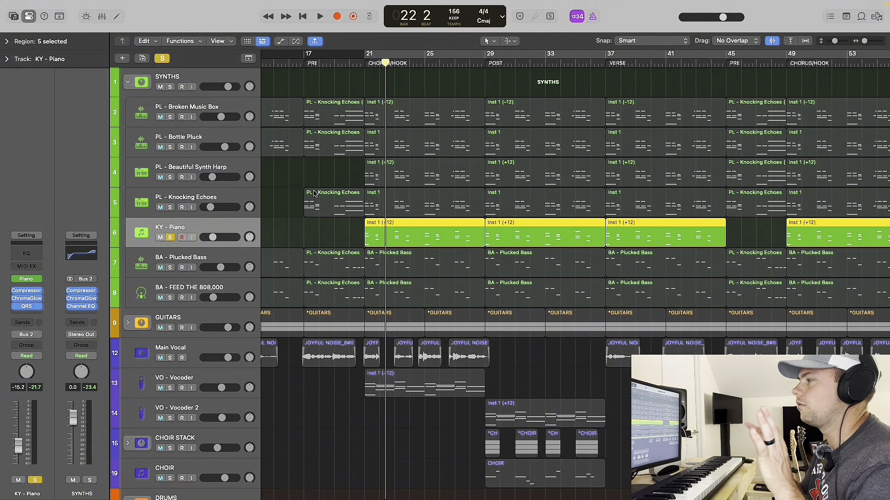
View the Studio Piano instrument on KY - Piano, close it, and audition more of the soloed piano.
scroll(318, 114, "down", 1)
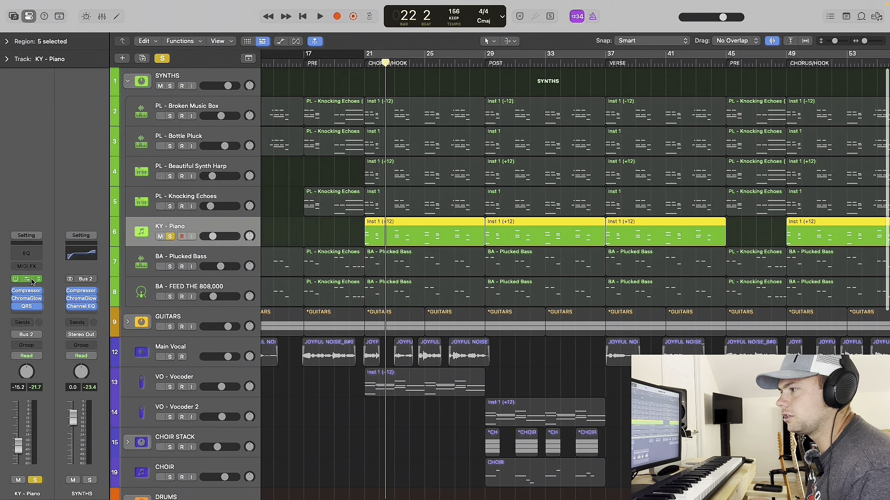
left_click(30, 280)
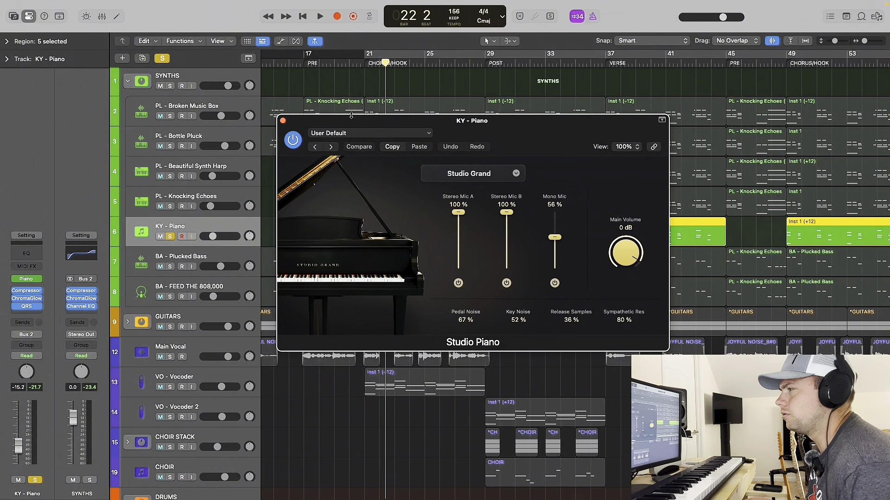
left_click(282, 121)
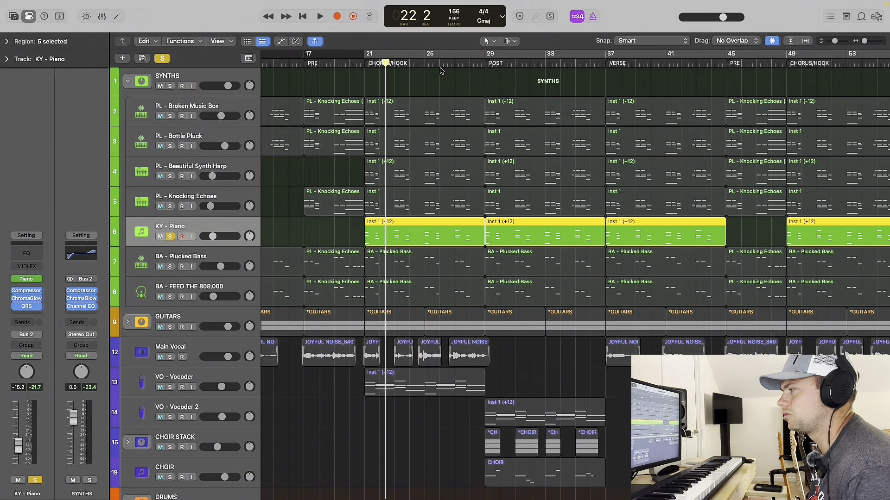
key("space")
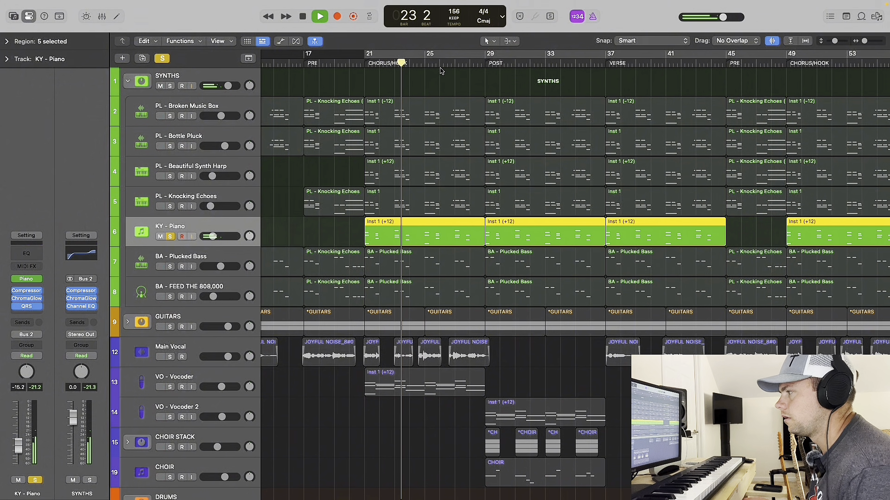
key("space")
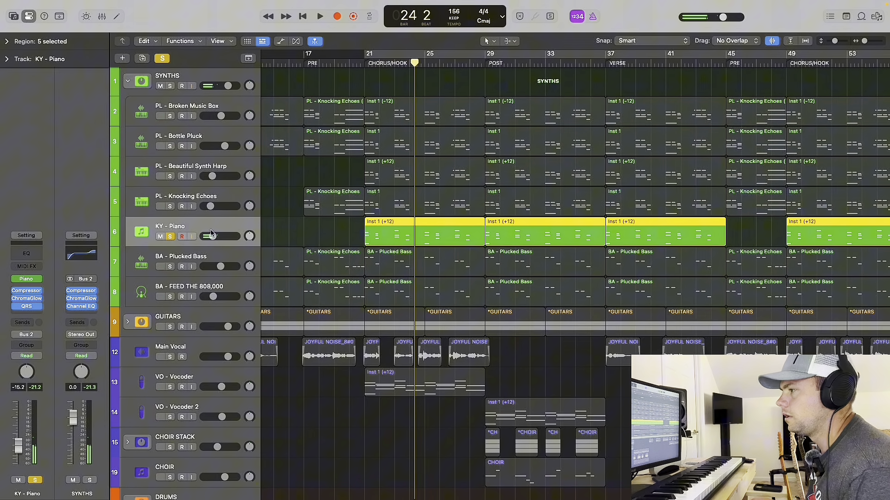
Solo all the remaining synth and bass tracks along with the piano and audition them together from bar 21.
left_click(173, 294)
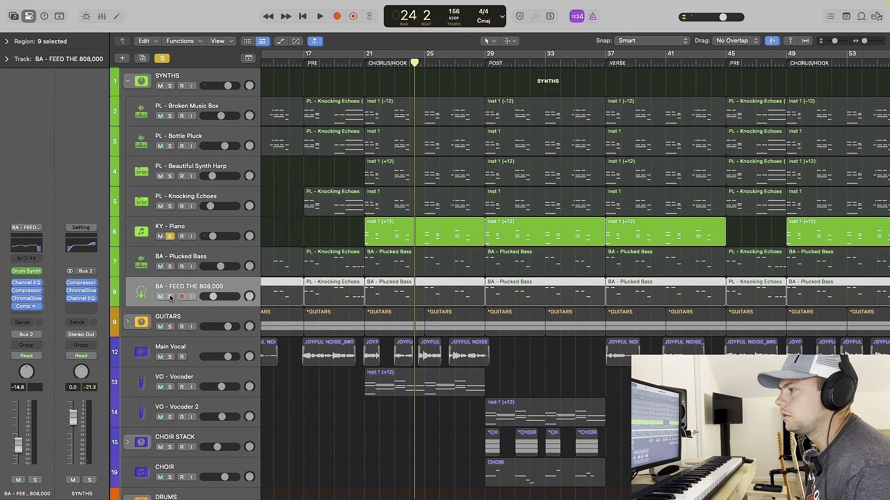
left_click(171, 296)
left_click(170, 267)
left_click_drag(171, 206, 170, 116)
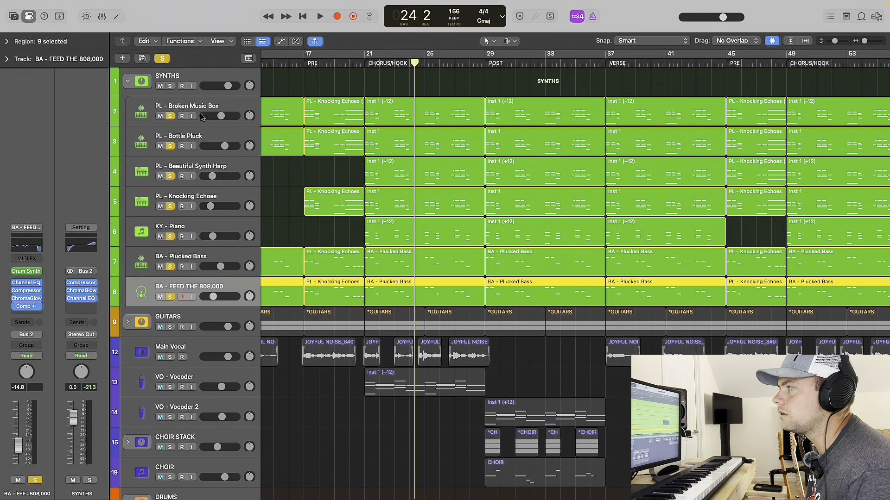
left_click(365, 63)
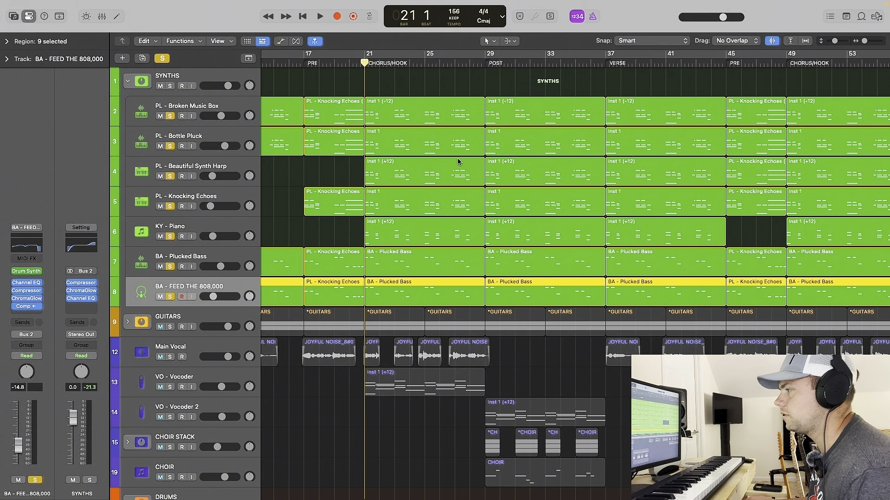
key("space")
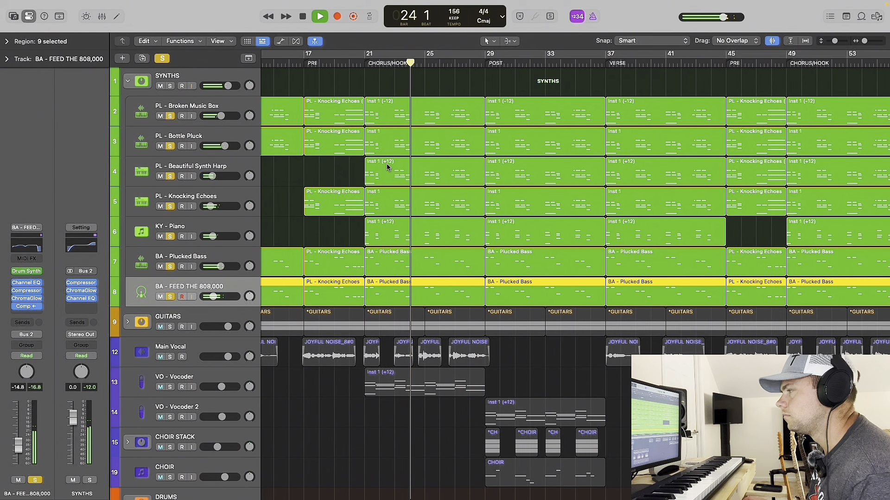
key("space")
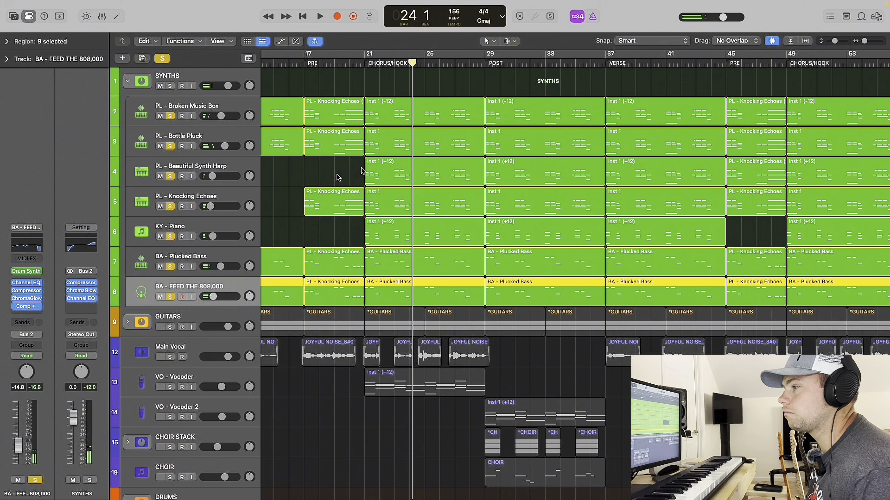
Expand the GUITARS stack to show its acoustic tracks and clear all active solos.
left_click(128, 323)
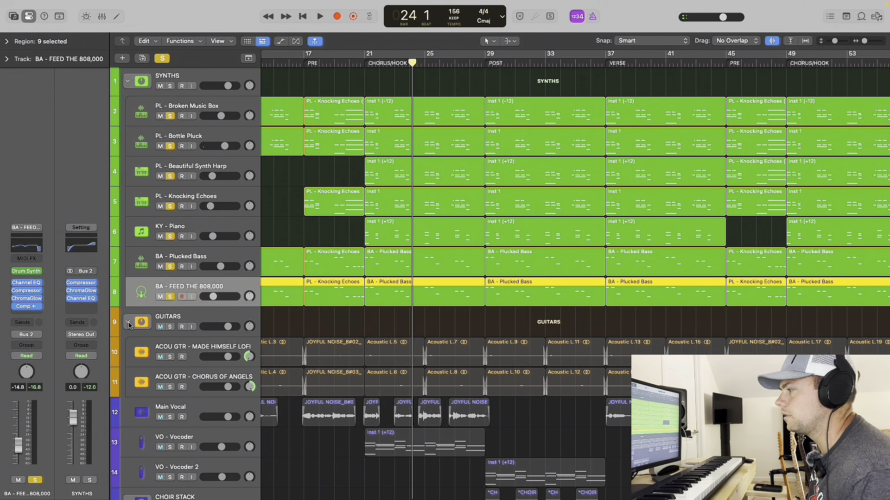
scroll(129, 326, "down", 3)
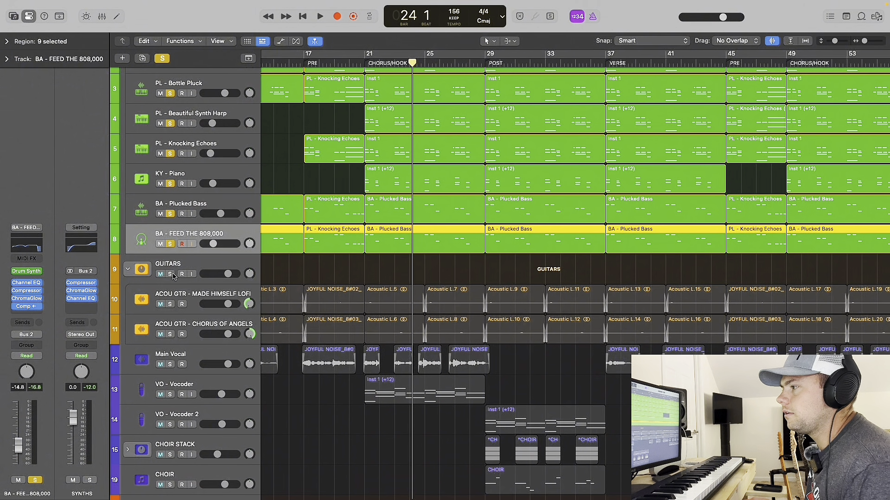
left_click(162, 59)
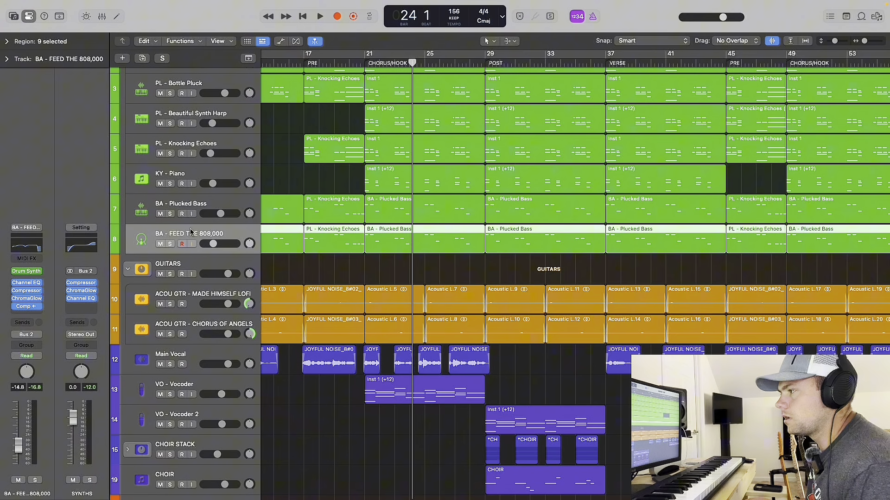
left_click(170, 275)
left_click(170, 274)
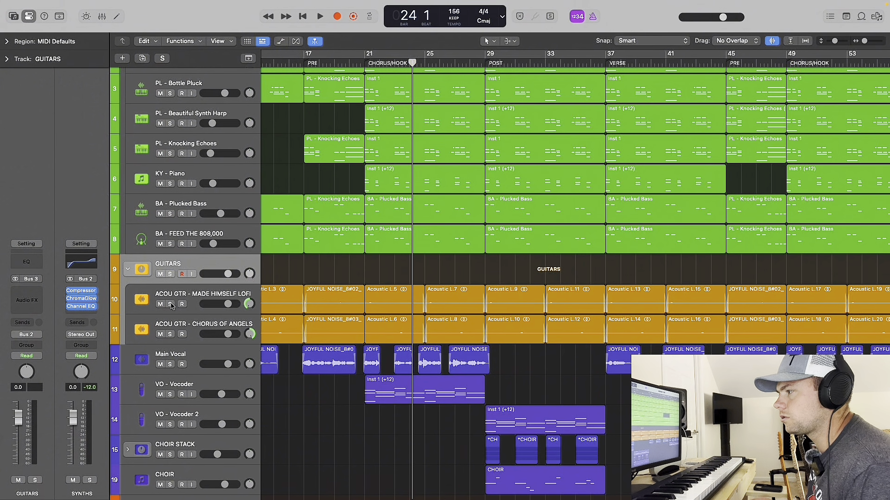
Solo the ACOU GTR - MADE HIMSELF LOFI track and audition it alone from bar 21.
left_click(170, 304)
scroll(290, 277, "up", 2)
scroll(289, 277, "up", 1)
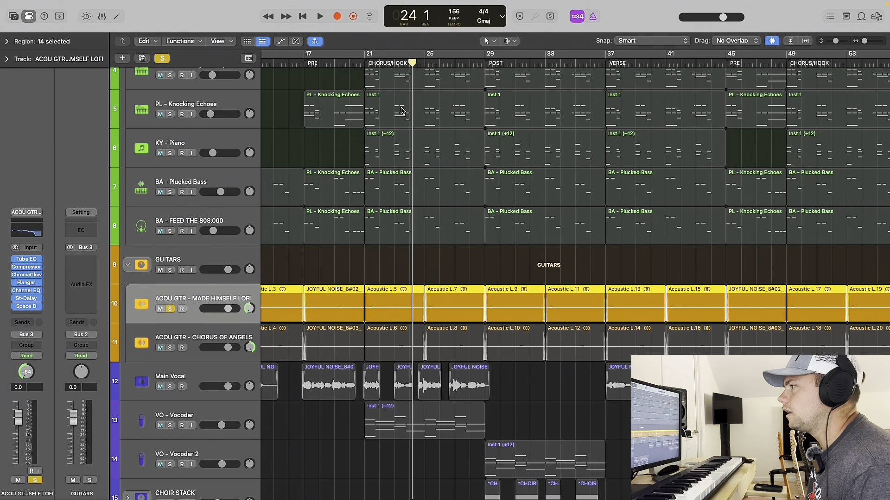
left_click(365, 62)
key("space")
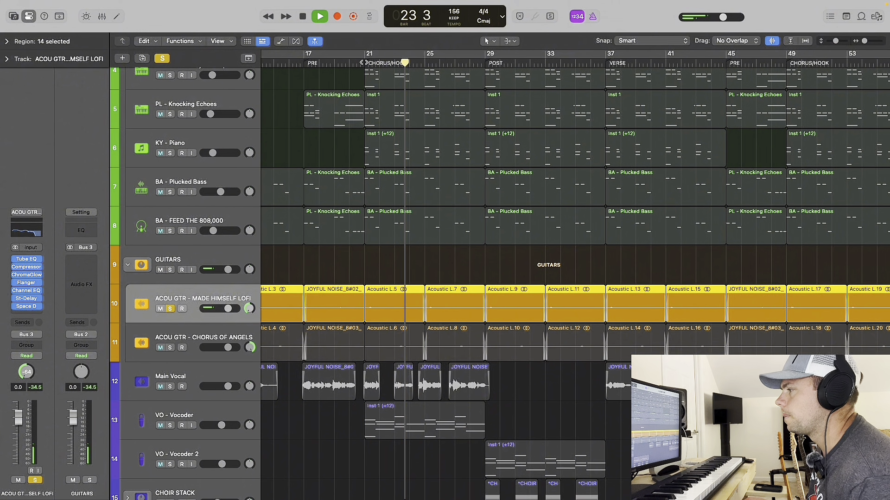
Audition the ACOU GTR - CHORUS OF ANGELS track from bar 21, soloing it and removing the solo from ACOU GTR - MADE HIMSELF LOFI.
key("space")
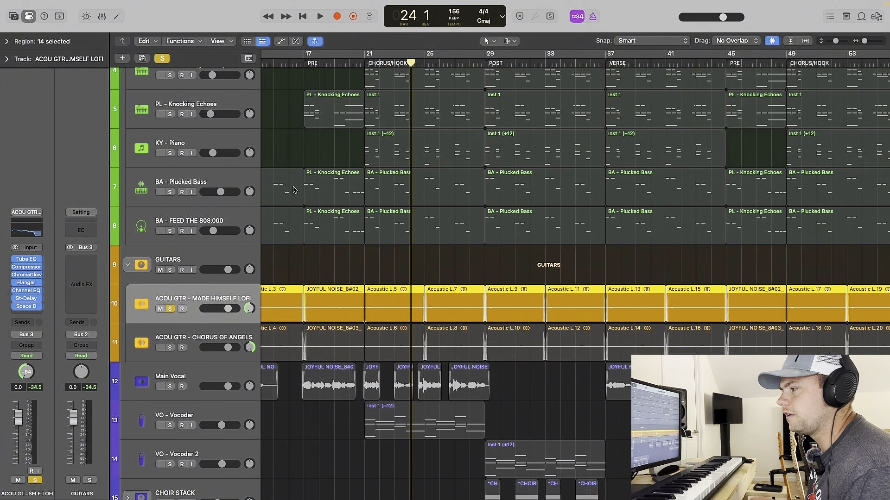
left_click(170, 347)
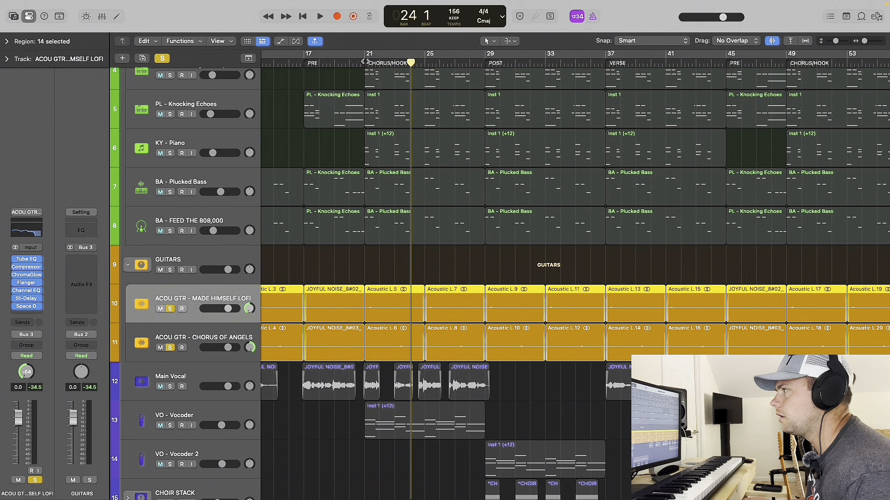
left_click(372, 78)
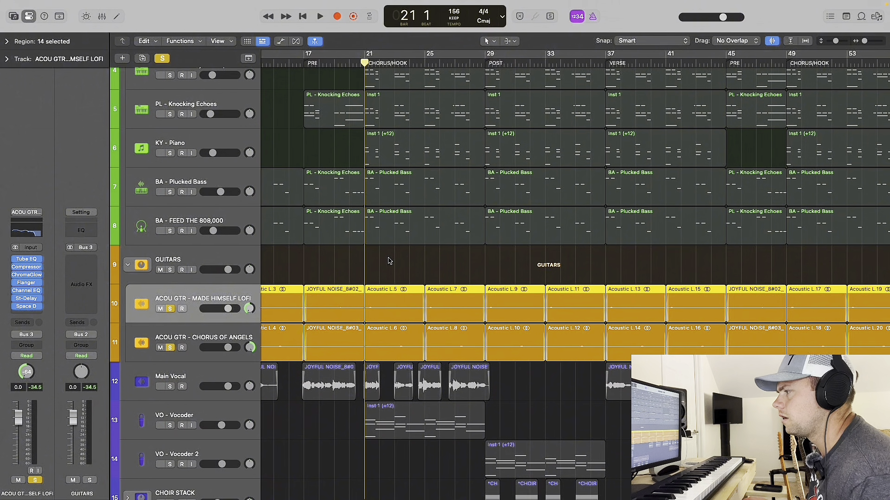
key("space")
left_click(170, 308)
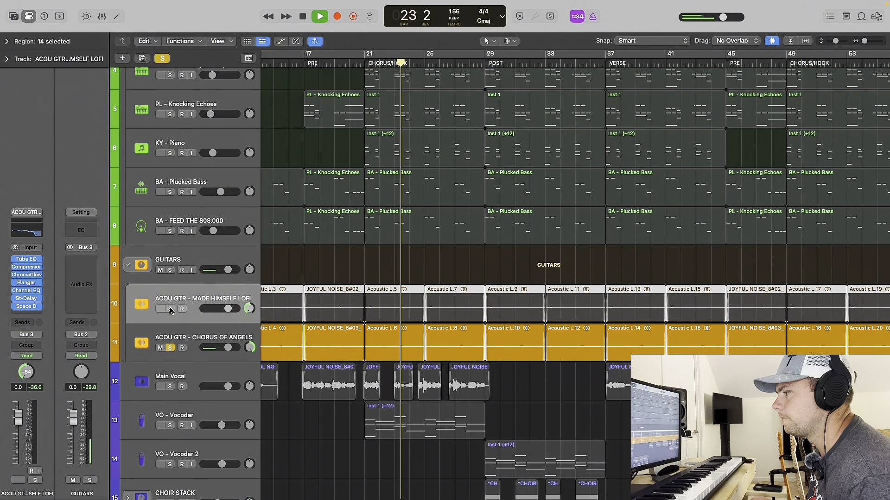
key("space")
Solo ACOU GTR - MADE HIMSELF LOFI again, audition both acoustic guitar tracks together from bar 21, and deselect the regions.
left_click(171, 310)
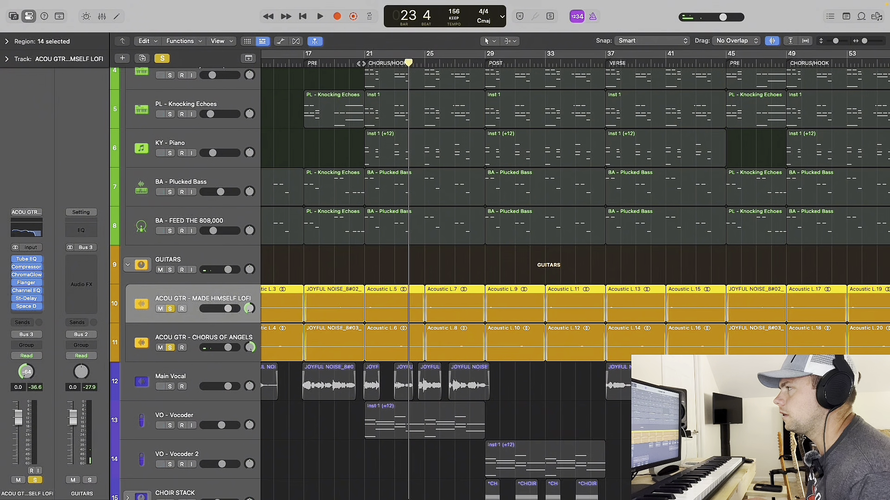
left_click(363, 64)
scroll(399, 273, "down", 2)
key("space")
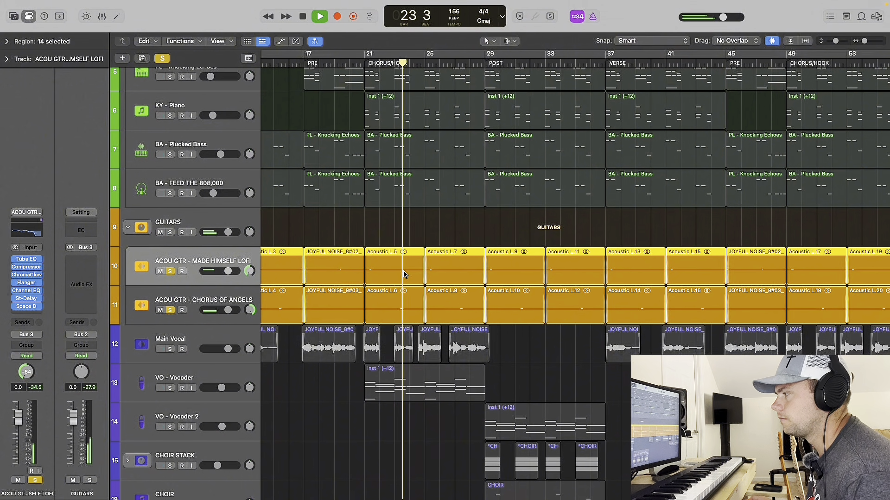
key("space")
left_click(382, 238)
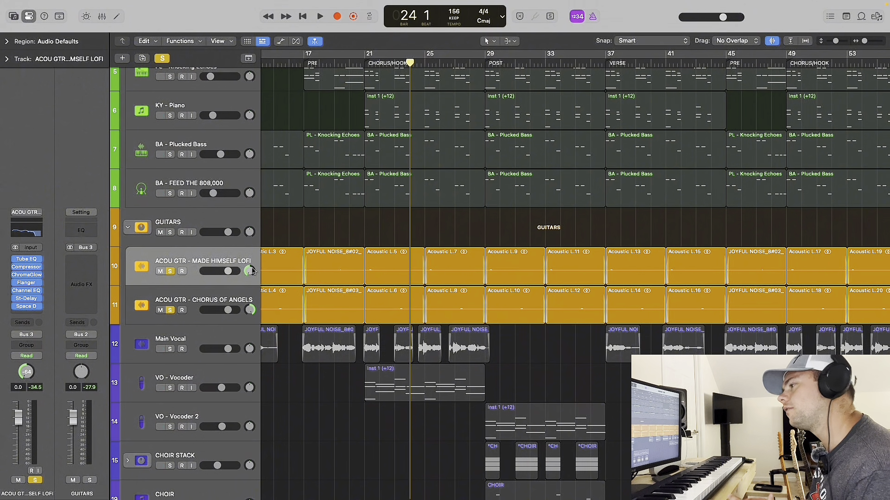
Solo all the synth, piano and bass tracks along with the two acoustic guitars and audition them together from bar 21.
scroll(268, 271, "up", 3)
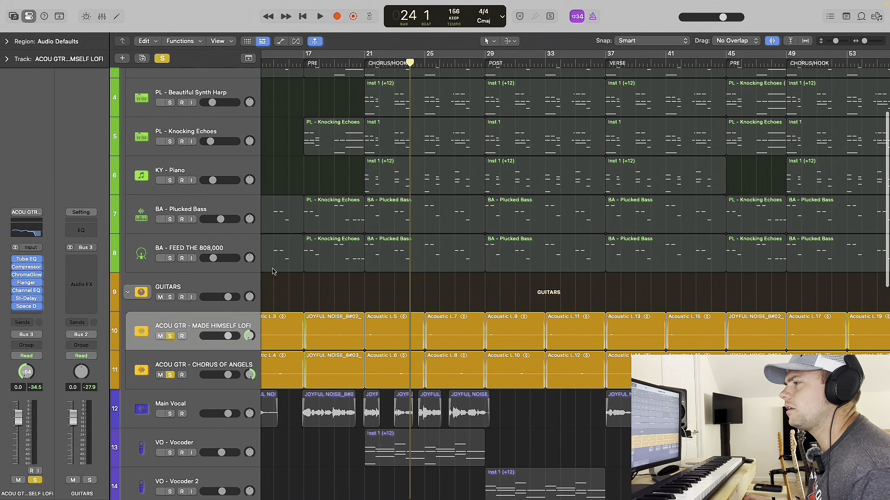
key("super+Up")
key("super+Up")
scroll(175, 137, "up", 1)
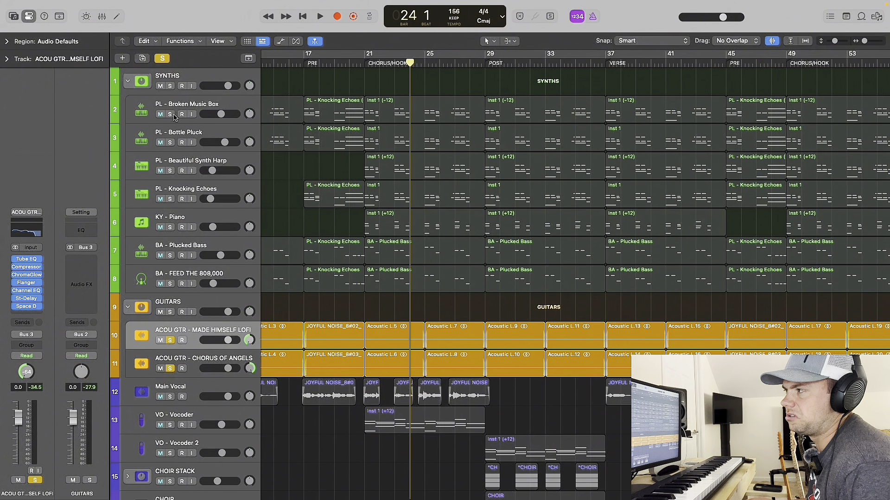
left_click_drag(174, 114, 170, 284)
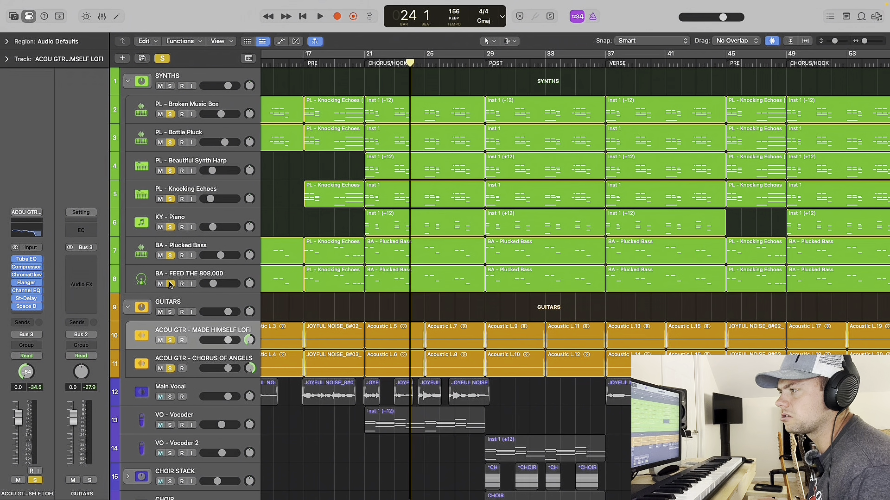
left_click(364, 63)
key("space")
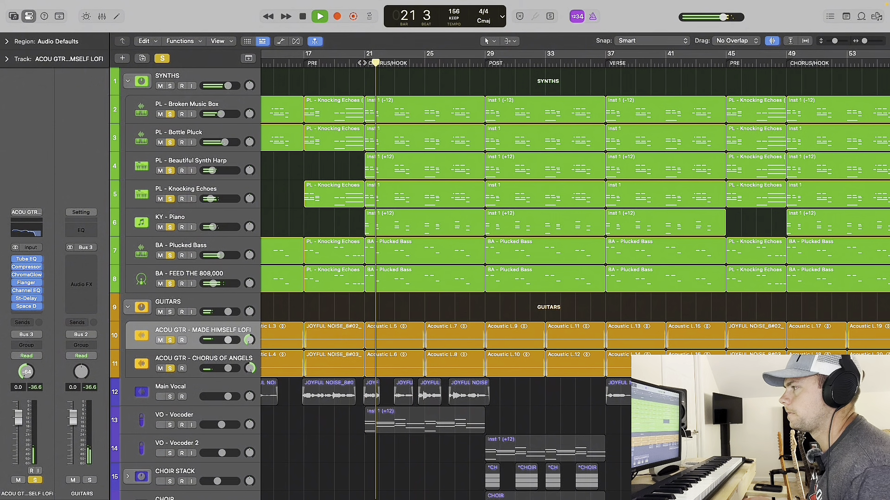
key("space")
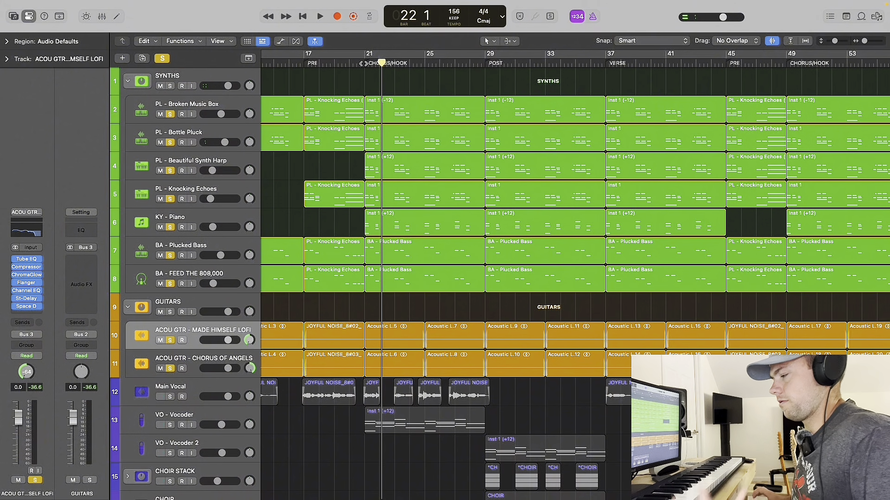
Clear the active solos, solo DR - Human Clap in the DRUMS stack, and audition it alone from bar 1.
scroll(363, 212, "down", 15)
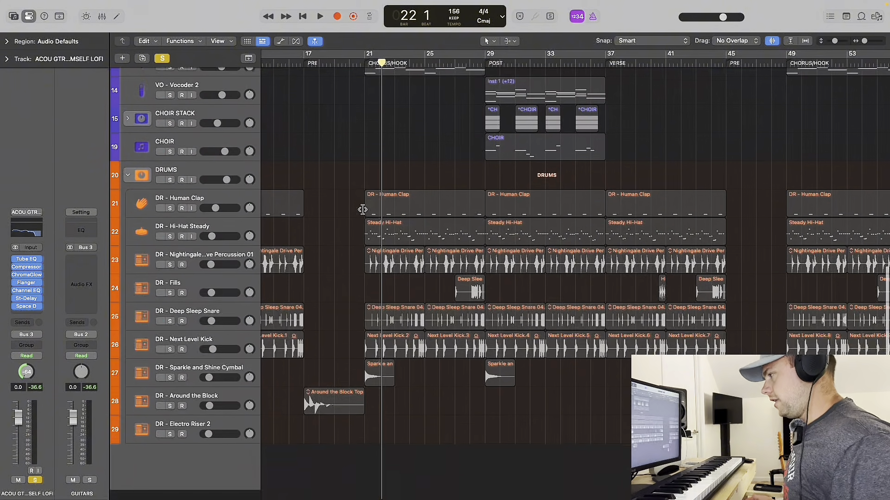
left_click(204, 181)
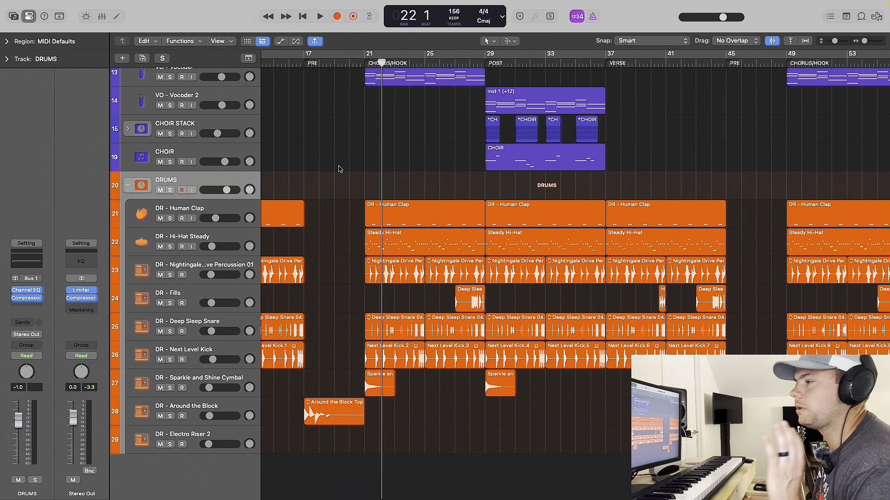
left_click(219, 204)
scroll(326, 185, "left", 6)
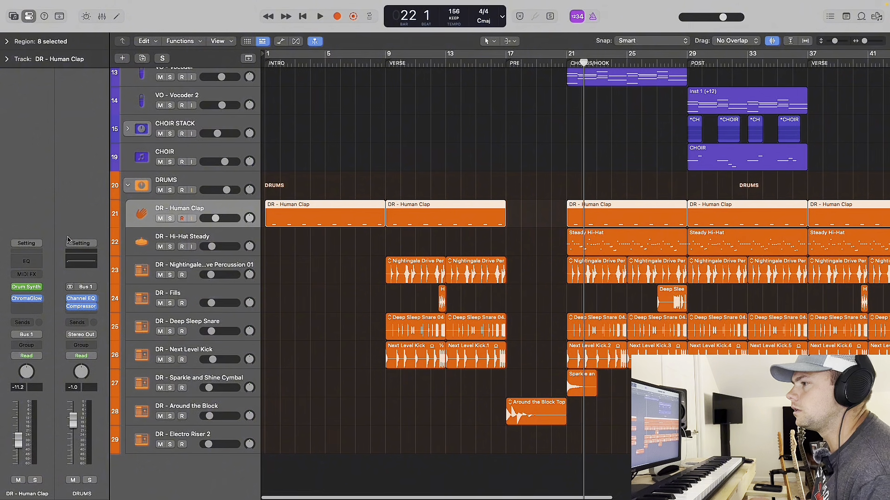
left_click(170, 218)
left_click(315, 159)
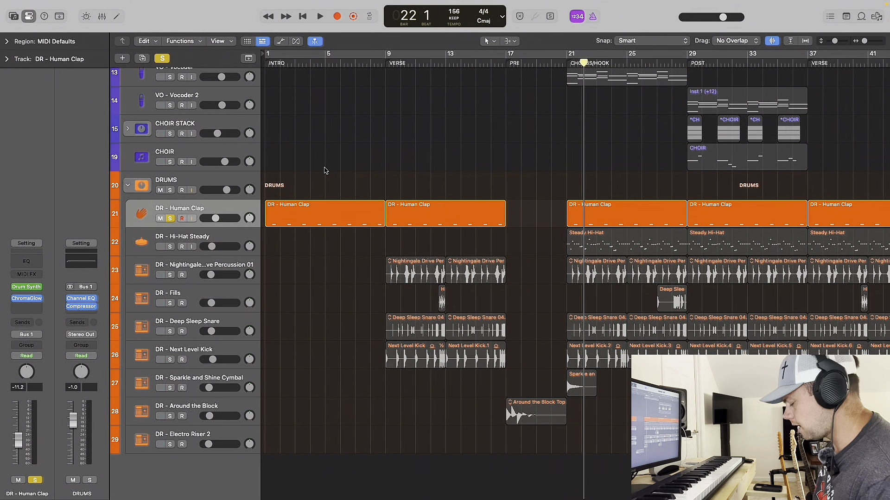
key("Return")
key("space")
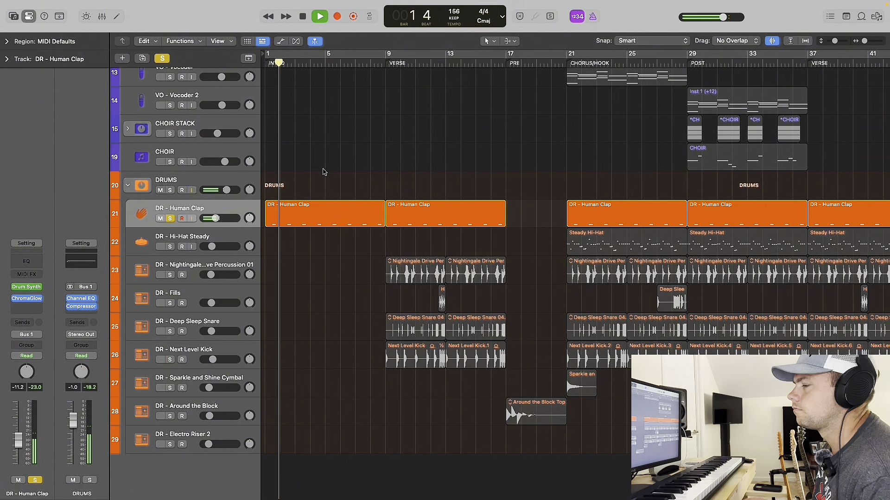
key("space")
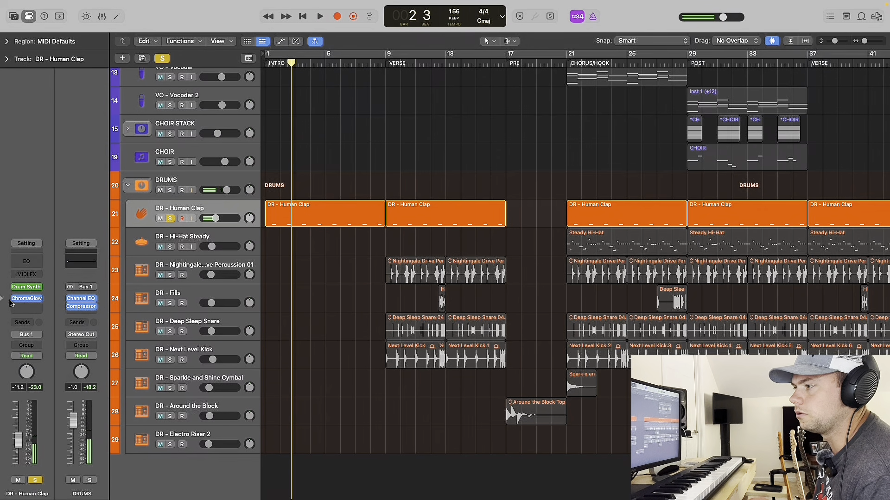
View the ChromaGlow effect on DR - Human Clap, close it, and remove the solo from the track.
left_click(25, 298)
left_click(283, 121)
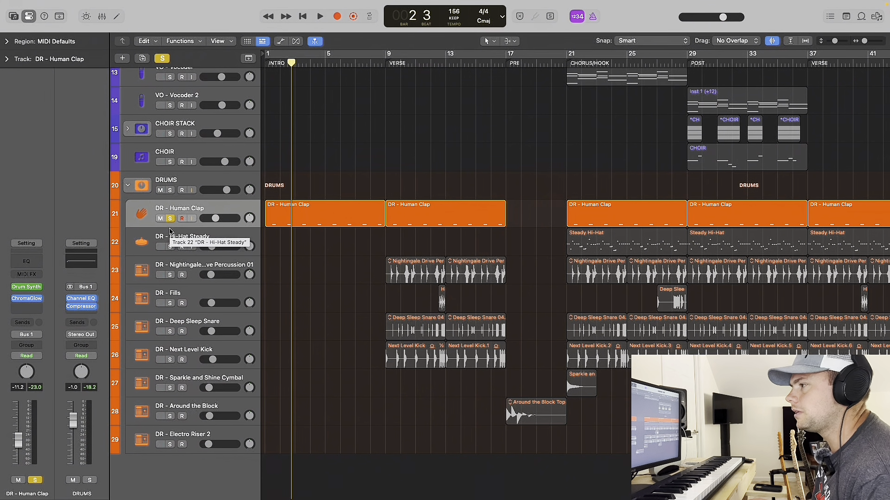
left_click(170, 218)
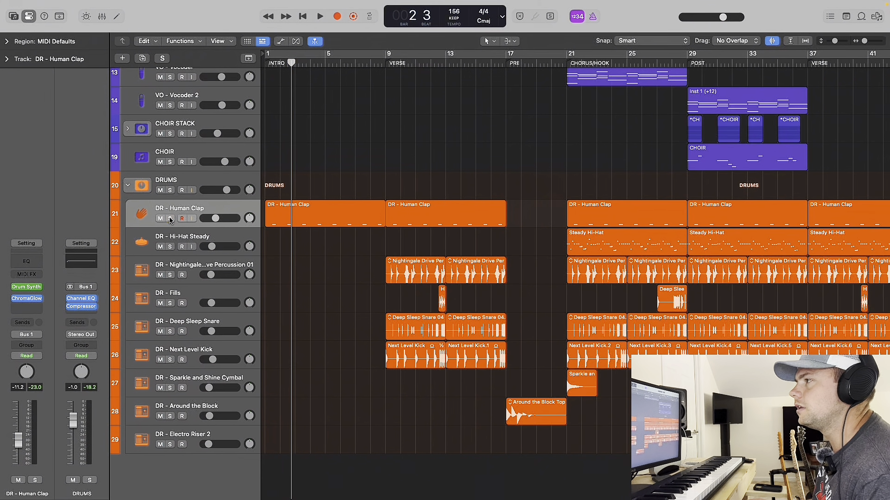
Open the Loop Browser, clear its search and filters, browse the available loops, and close it.
left_click(861, 20)
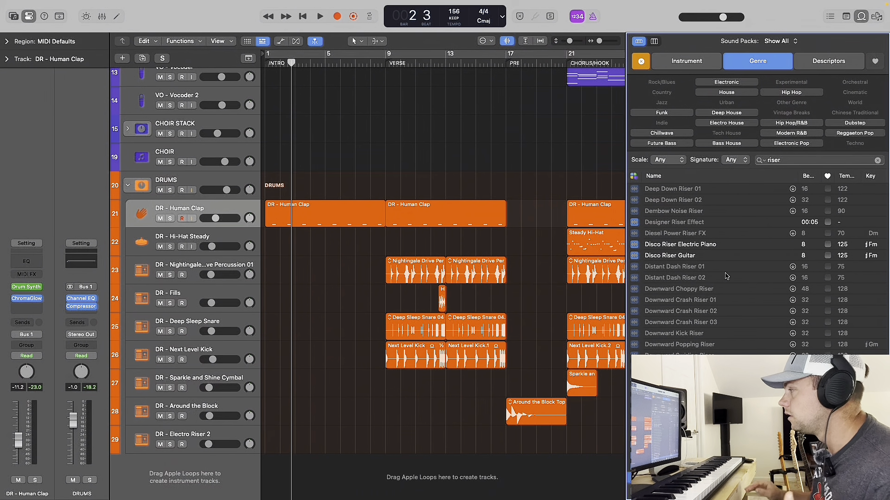
left_click(641, 63)
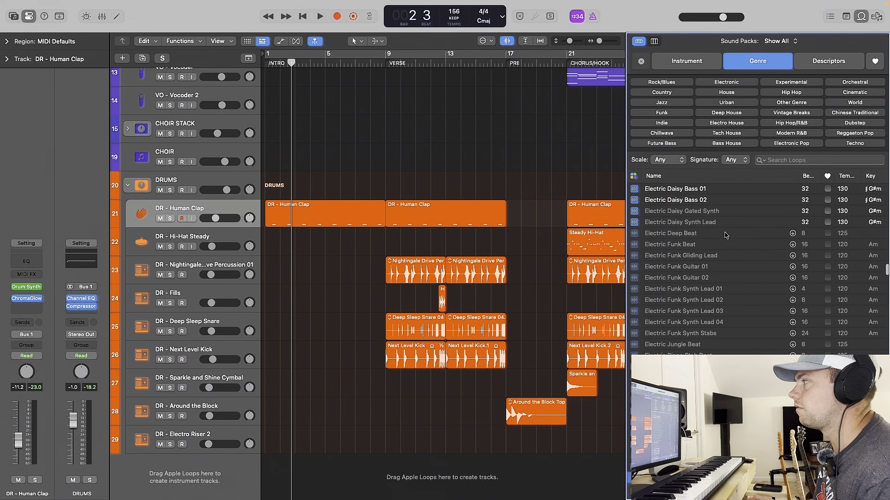
key("o")
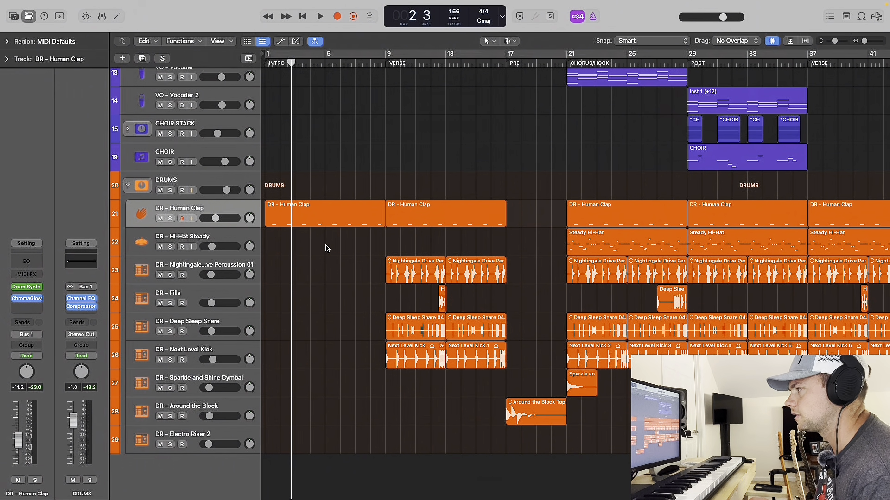
Solo DR - Next Level Kick and audition it from bar 9, adding DR - Human Clap to the solo during playback.
left_click(385, 63)
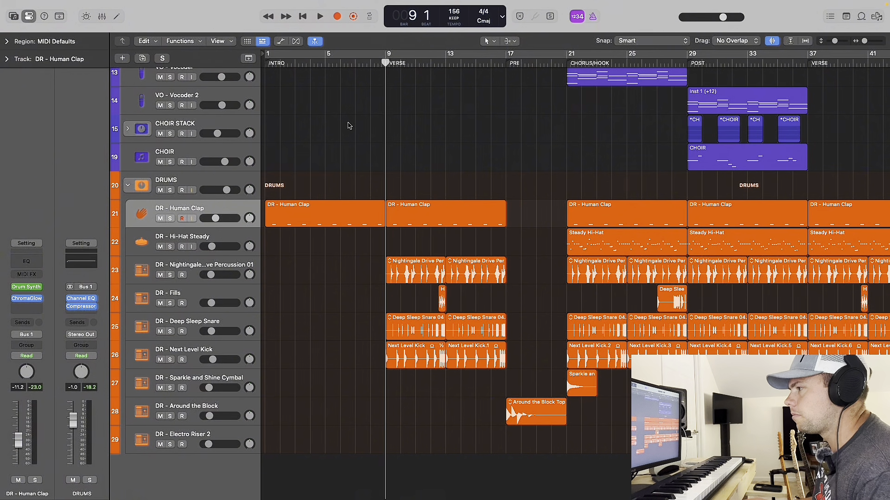
left_click(206, 350)
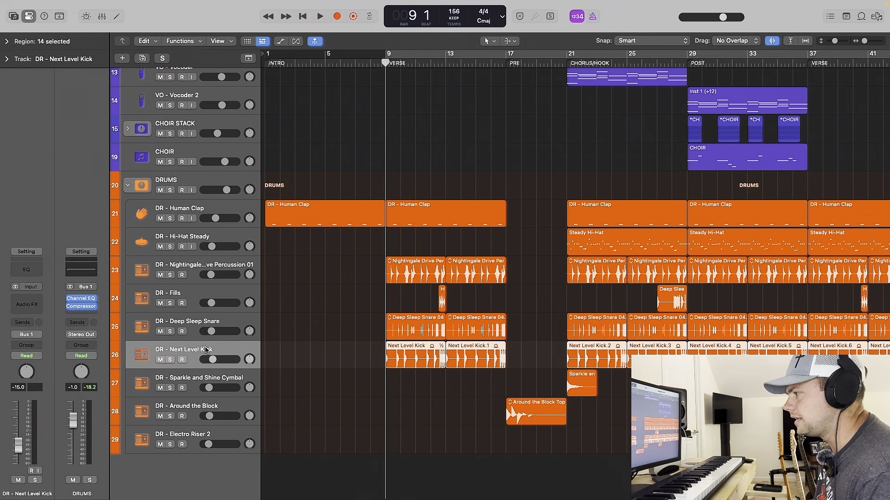
left_click(170, 361)
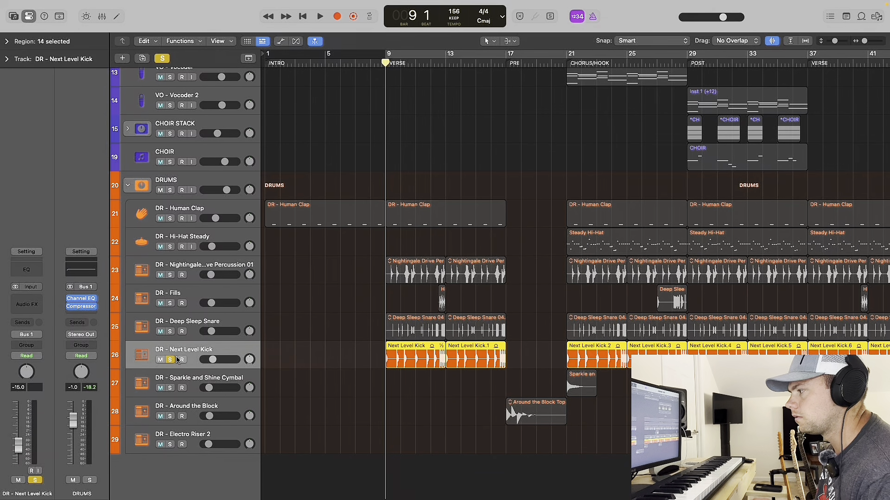
key("space")
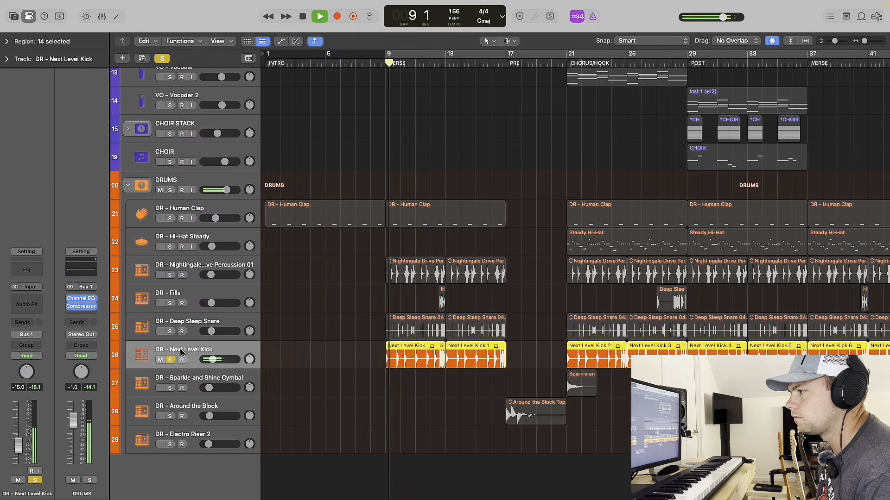
left_click(169, 219)
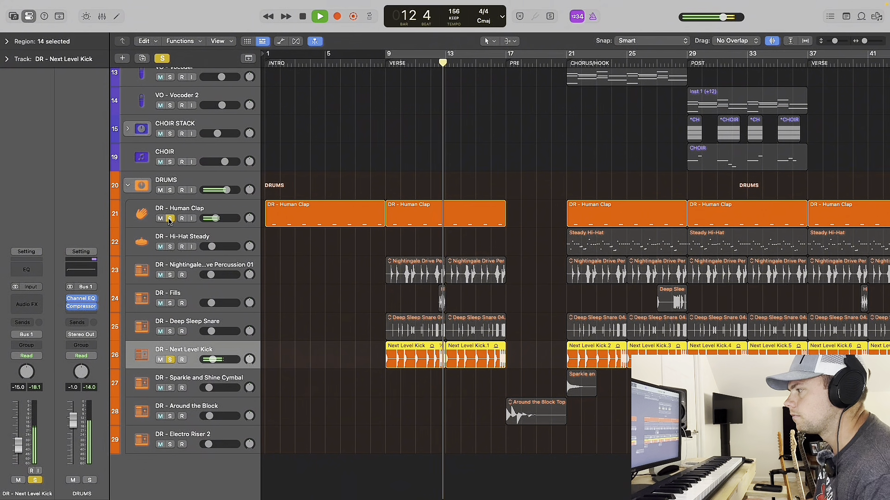
key("space")
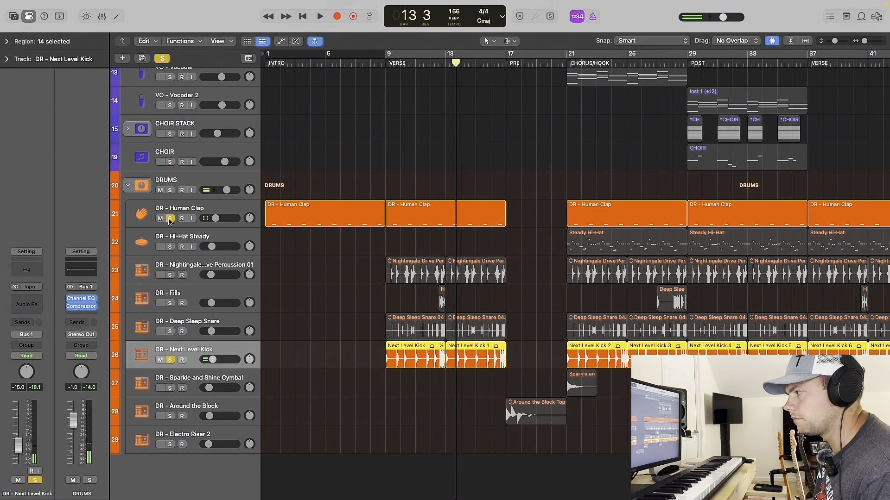
Solo DR - Deep Sleep Snare with the kick and clap, audition them from bar 9, and view the snare's Tremolo effect.
left_click(170, 332)
left_click(192, 326)
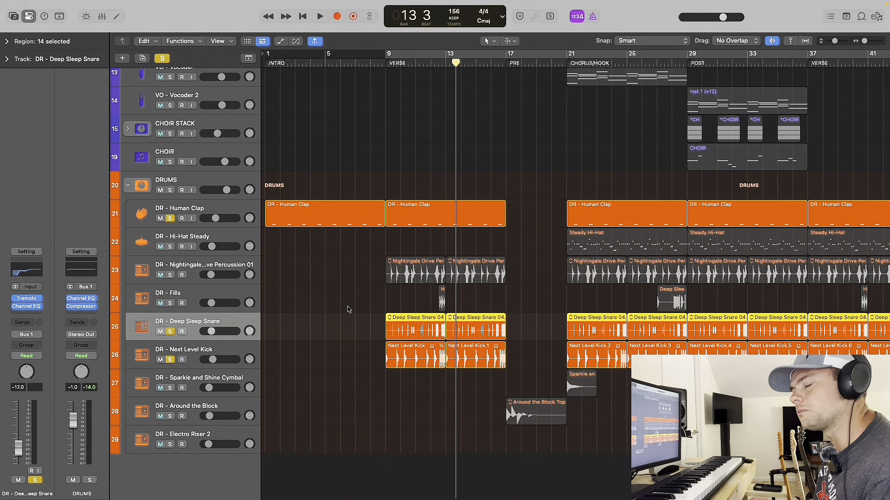
left_click(385, 63)
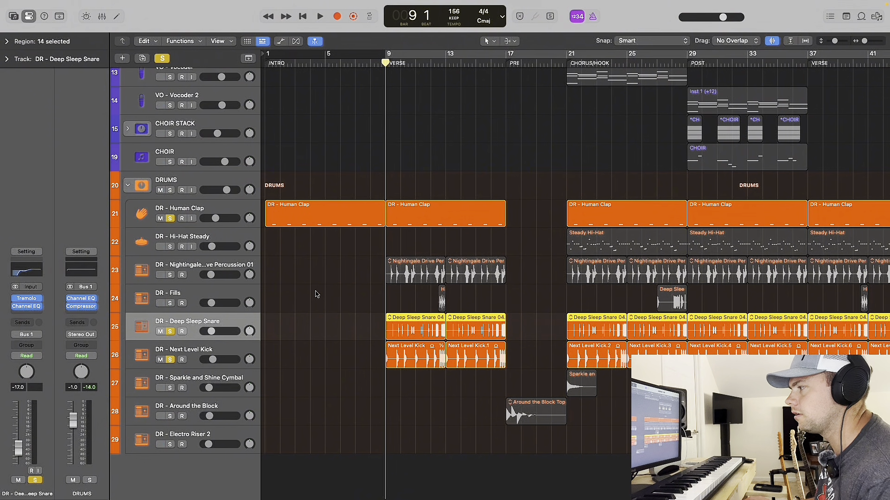
key("space")
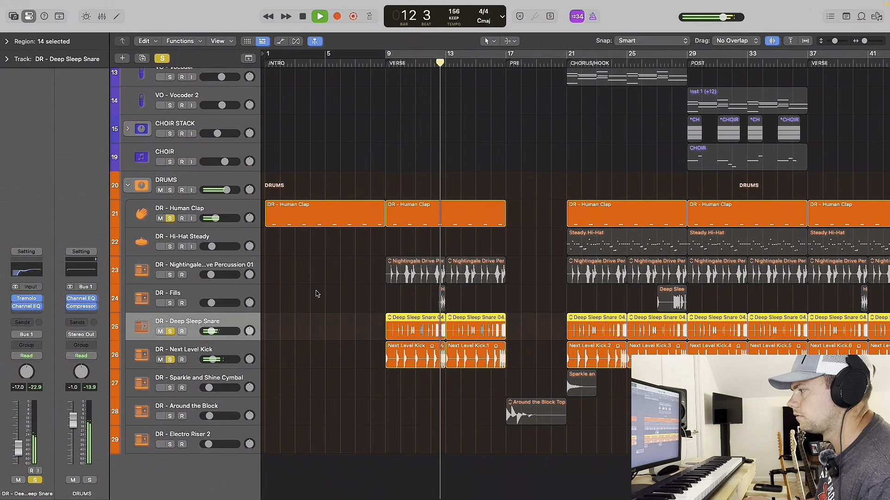
key("space")
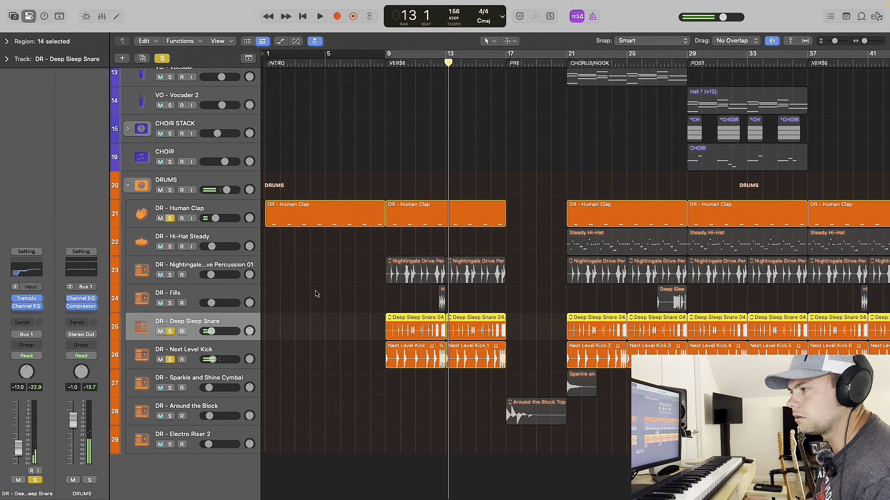
left_click(26, 299)
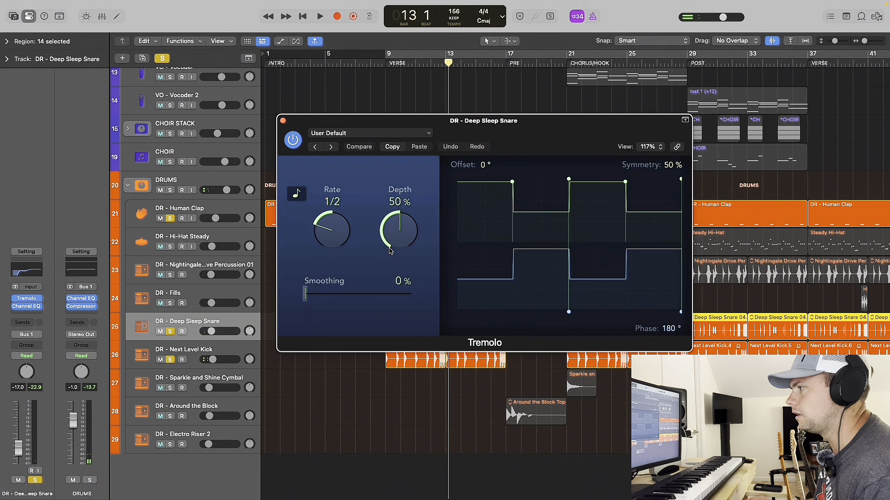
left_click(283, 120)
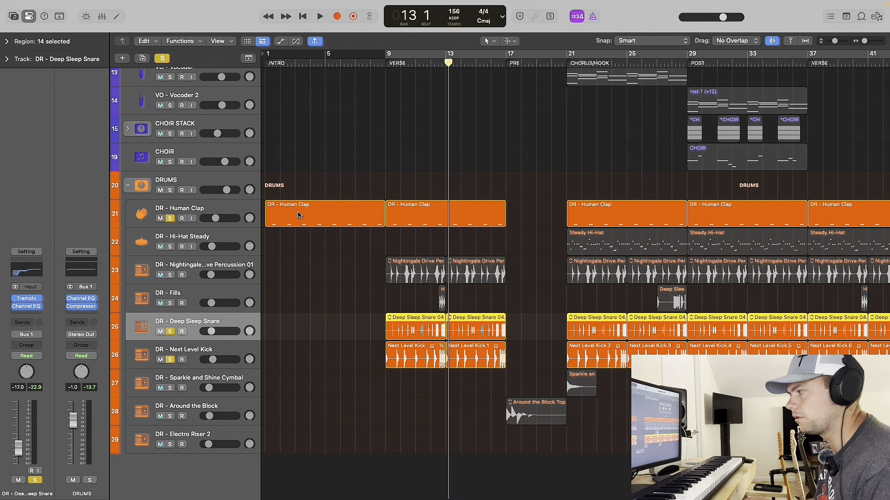
Add the DR - Nightingale Drive Percussion 01 track to the soloed clap, snare and kick, and audition them from bar 9.
left_click(170, 276)
left_click(382, 57)
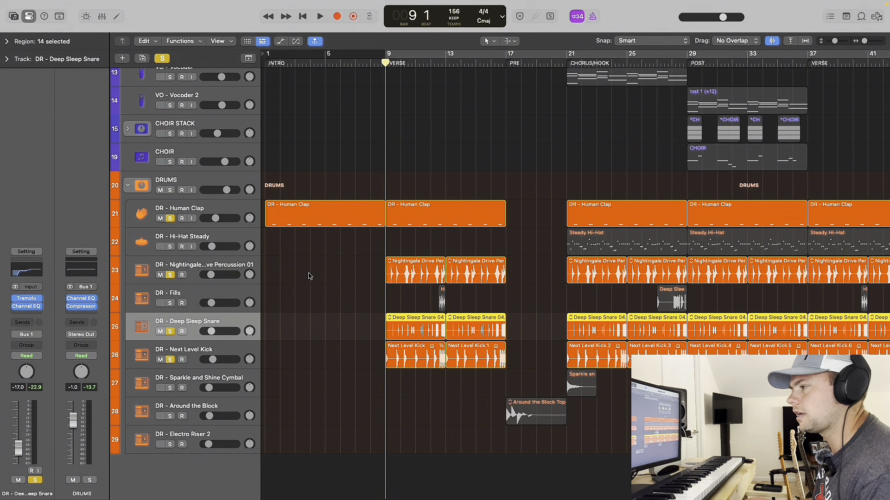
key("space")
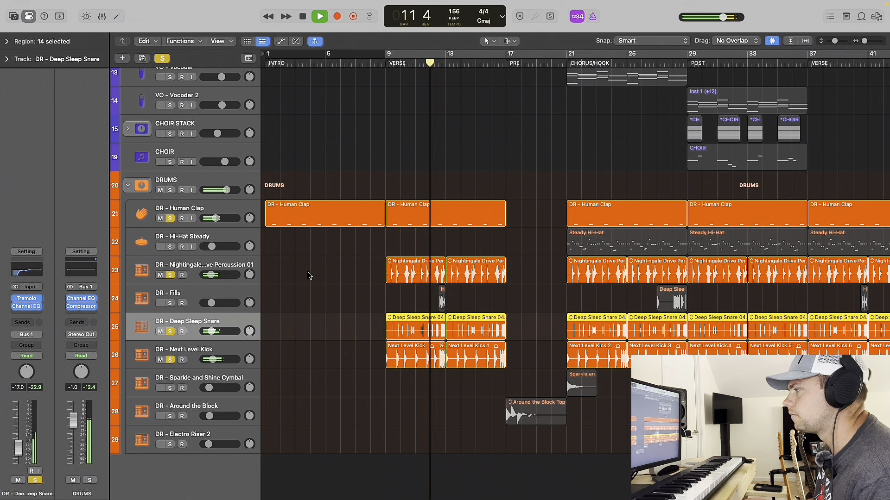
key("space")
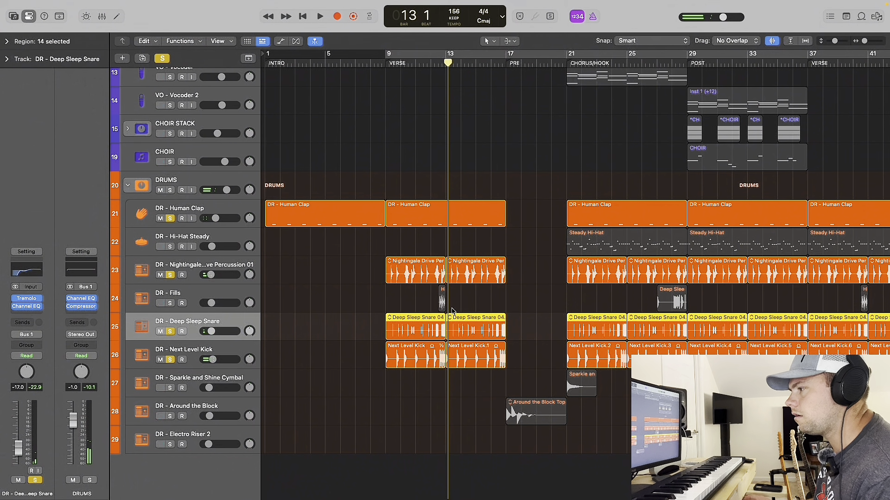
Add DR - Fills to the soloed drums, select the track, and audition its verse fill from bar 12.
left_click(171, 304)
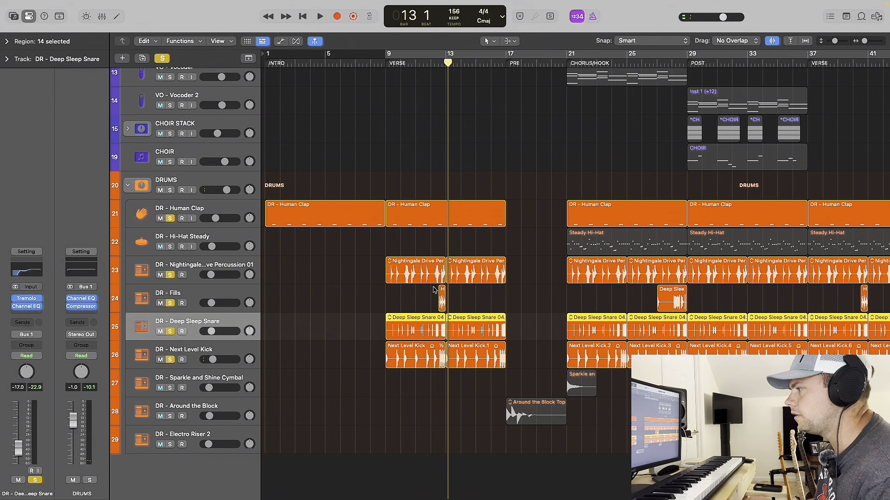
scroll(437, 297, "up", 3)
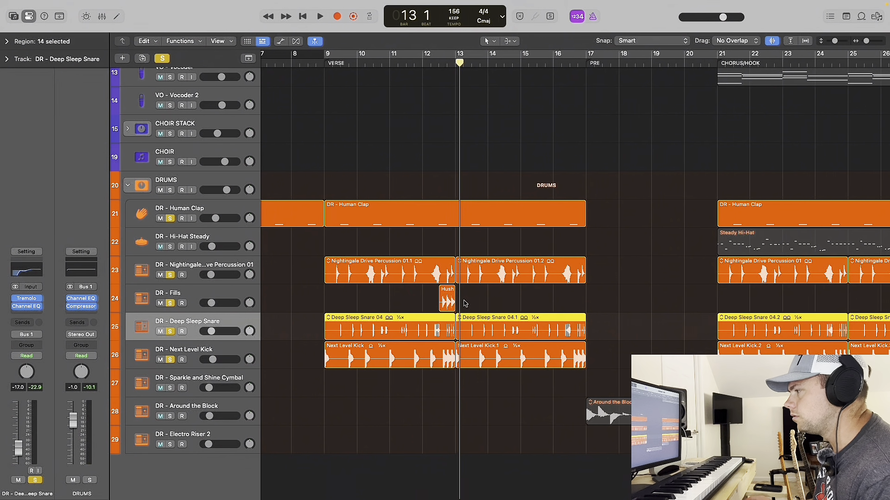
left_click(422, 64)
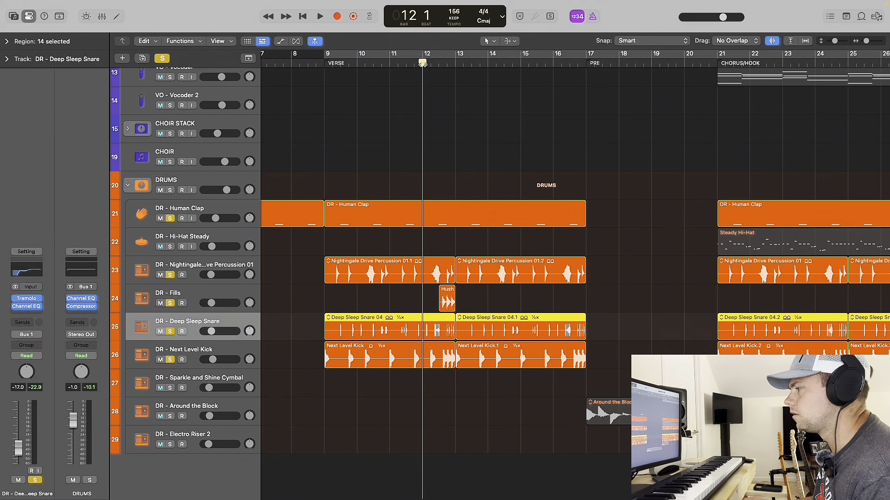
left_click(218, 295)
key("space")
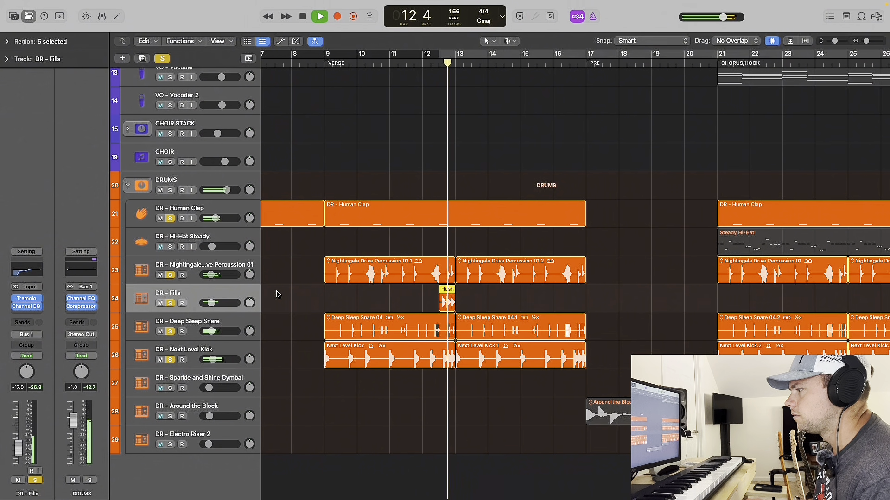
key("space")
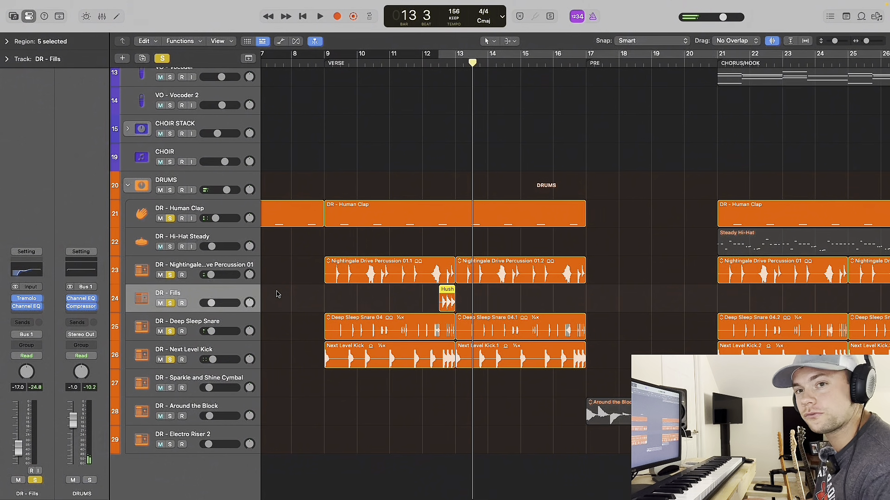
Add DR - Hi-Hat Steady to the soloed drums and place the playhead at bar 21, the start of the chorus.
scroll(286, 295, "down", 2)
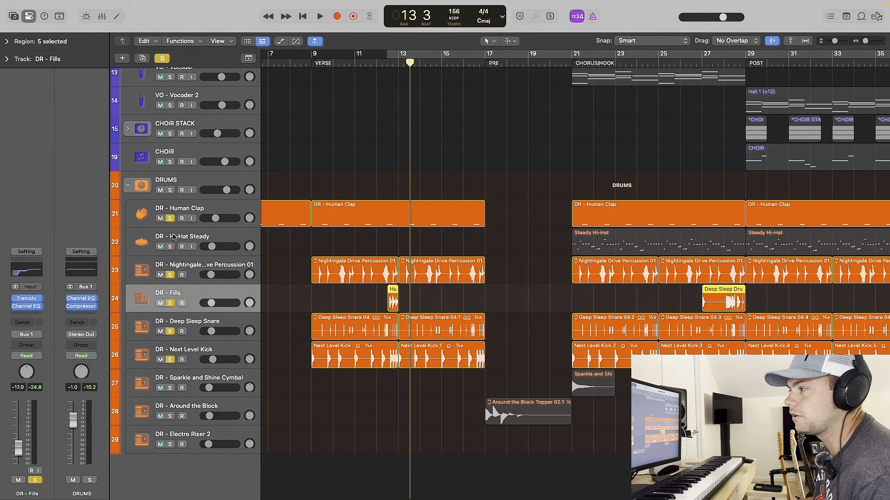
scroll(387, 258, "right", 5)
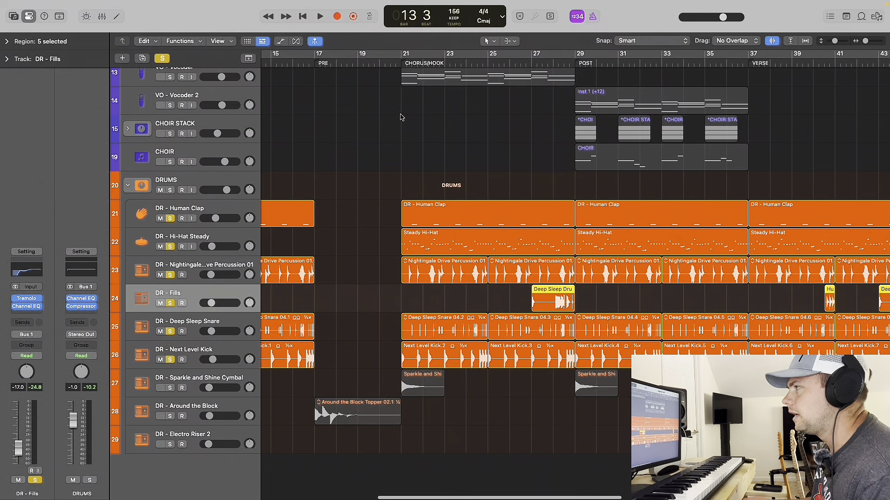
scroll(376, 145, "left", 2)
scroll(367, 162, "left", 2)
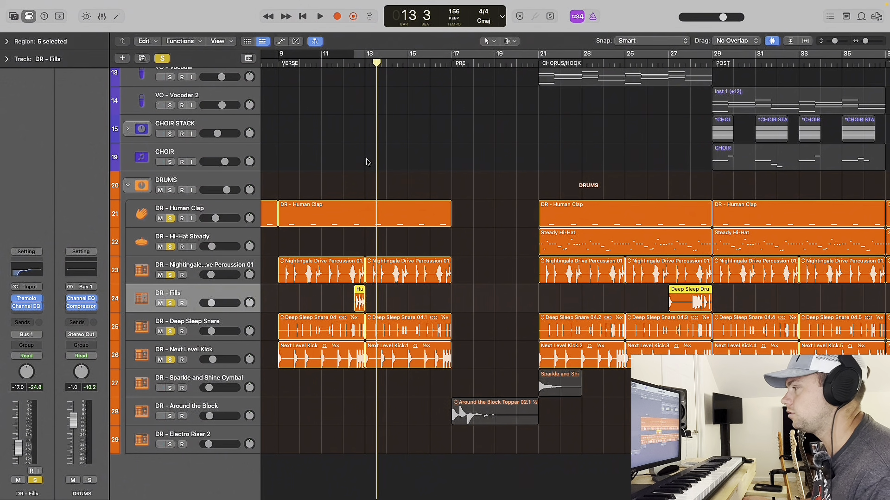
scroll(416, 159, "right", 2)
scroll(416, 159, "right", 1)
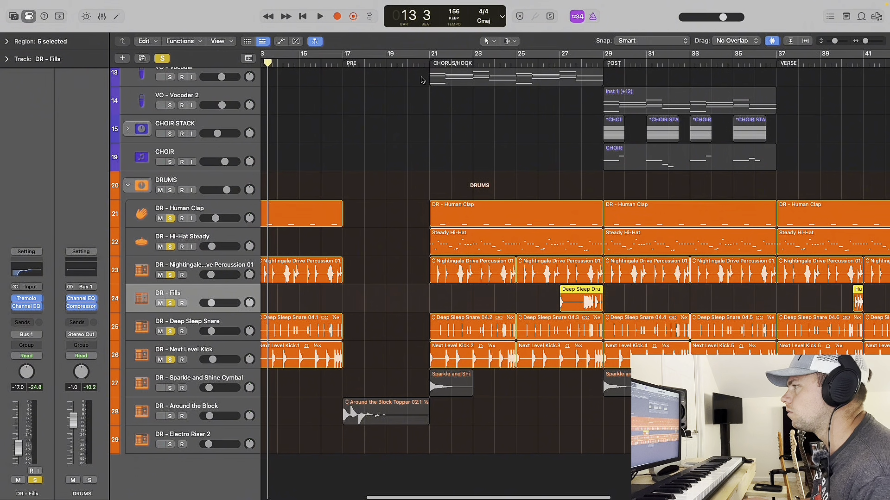
left_click(430, 62)
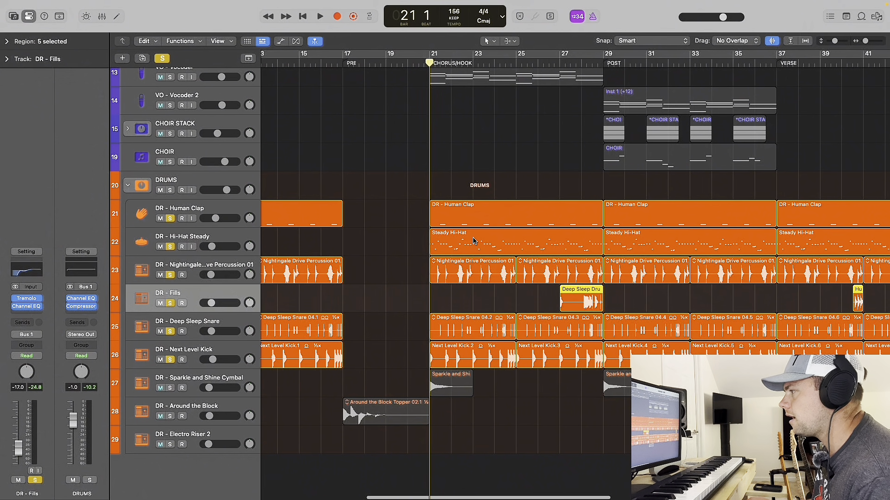
View the Quick Sampler instrument on DR - Hi-Hat Steady, close it, and audition the soloed drums from bar 21.
left_click(234, 242)
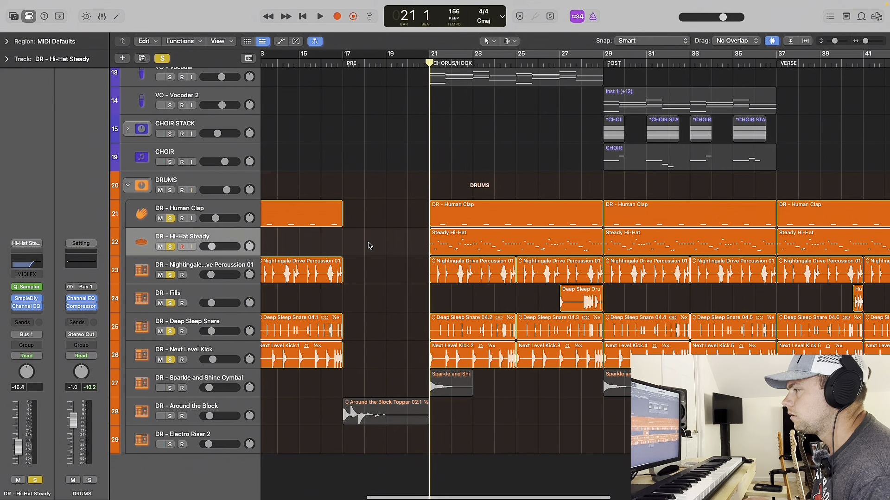
left_click(27, 288)
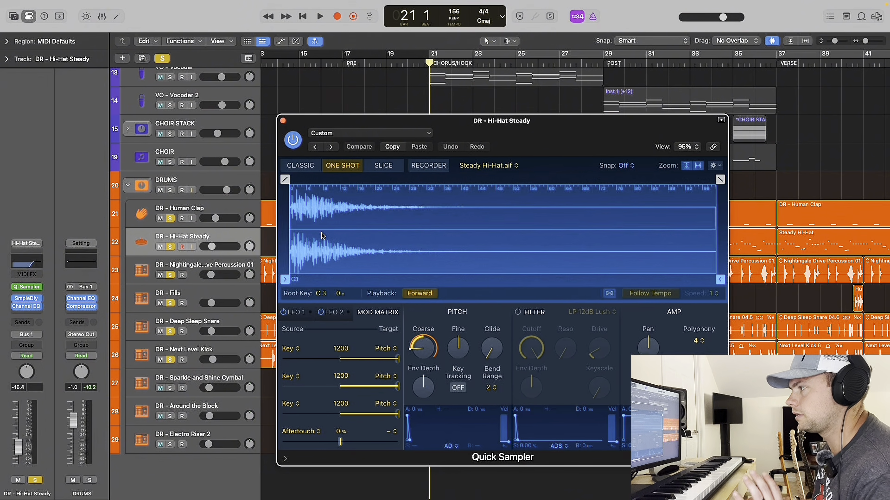
left_click(284, 121)
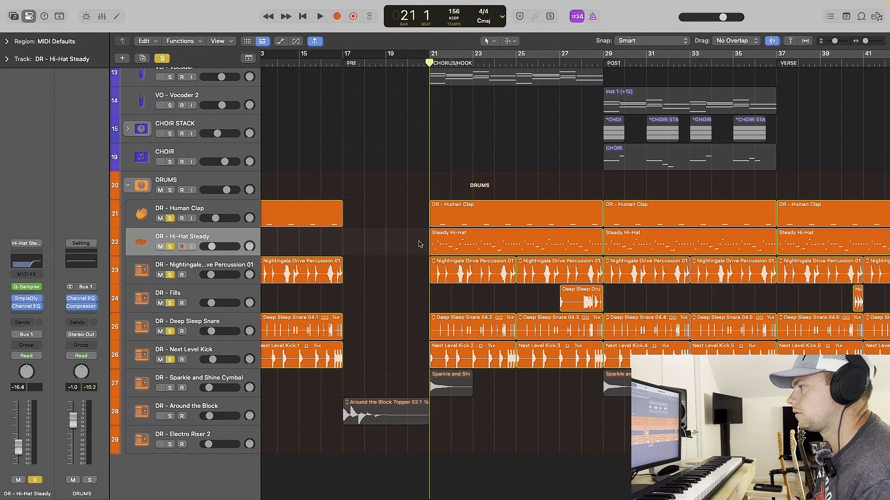
key("space")
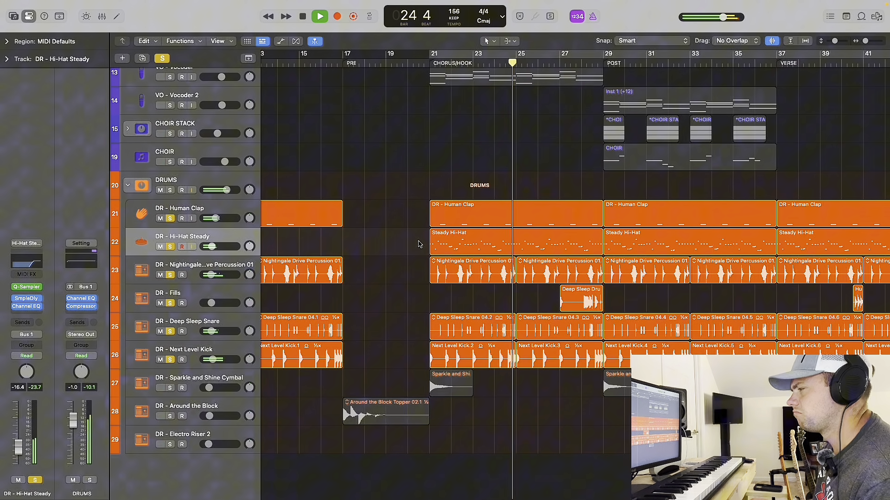
key("space")
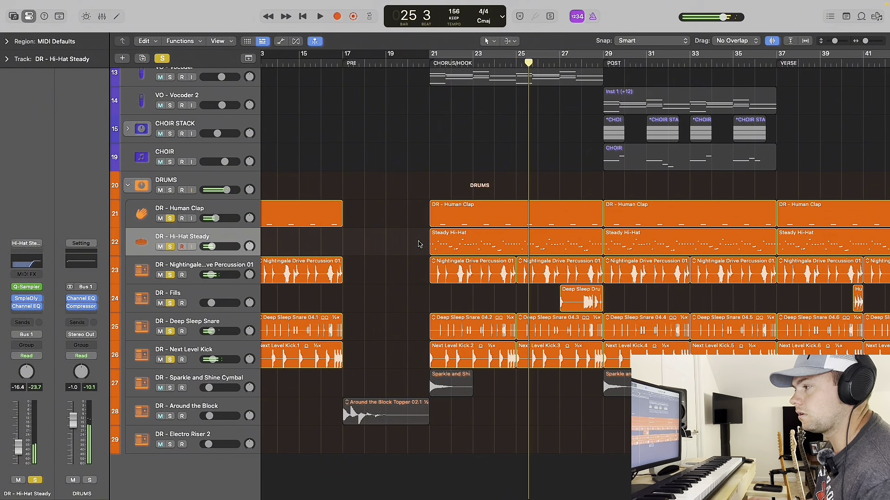
Examine the Hushed Tones Tom Fill and Deep Sleep Drum Fill regions on DR - Fills and play the soloed drums.
scroll(533, 303, "left", 10)
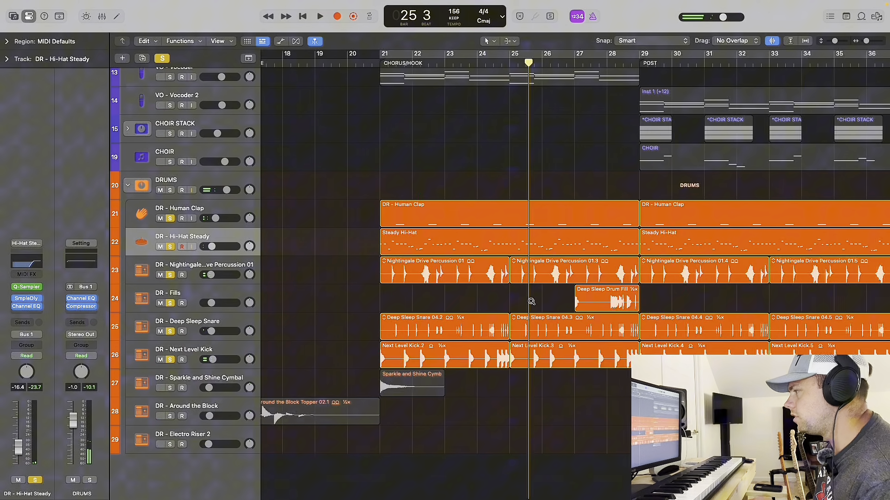
scroll(533, 304, "up", 10)
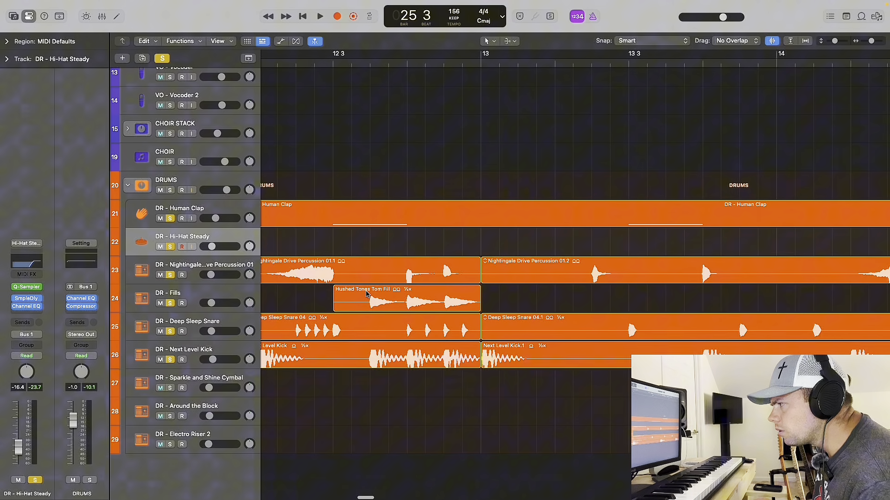
scroll(366, 294, "down", 10)
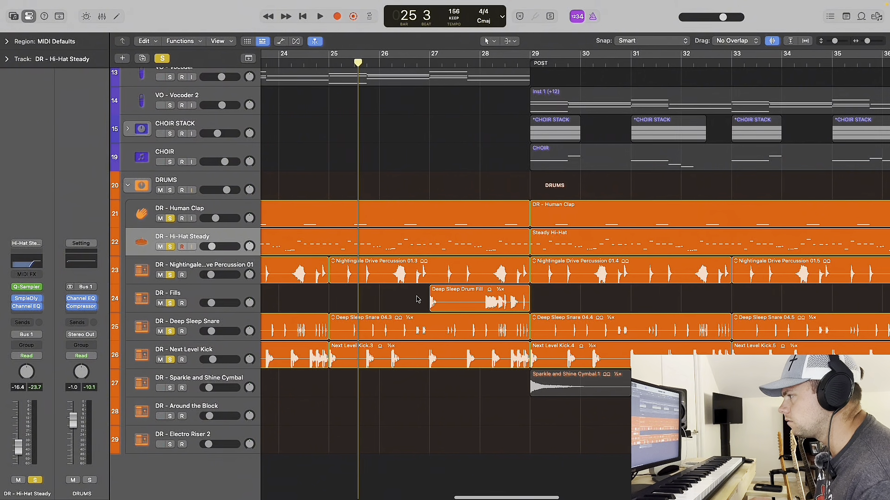
key("space")
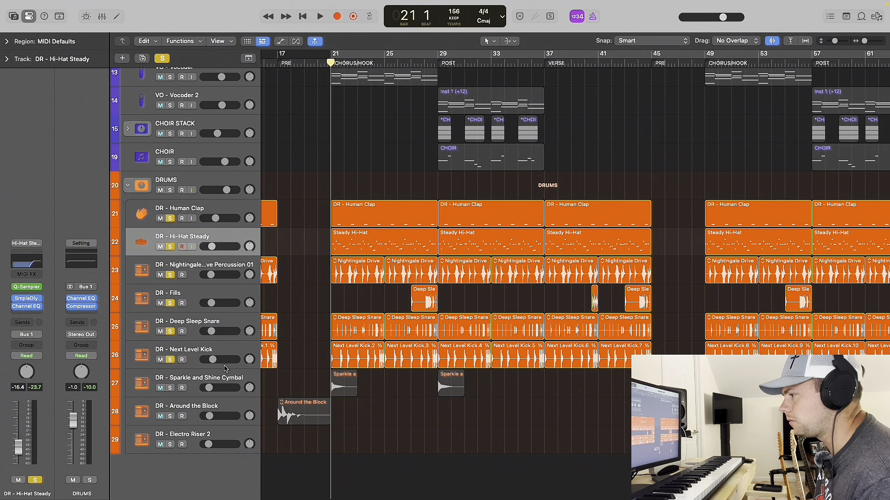
Add DR - Sparkle and Shine Cymbal to the soloed drums and audition them from bar 20 into the chorus.
left_click(170, 388)
left_click(198, 380)
left_click_drag(327, 62, 317, 62)
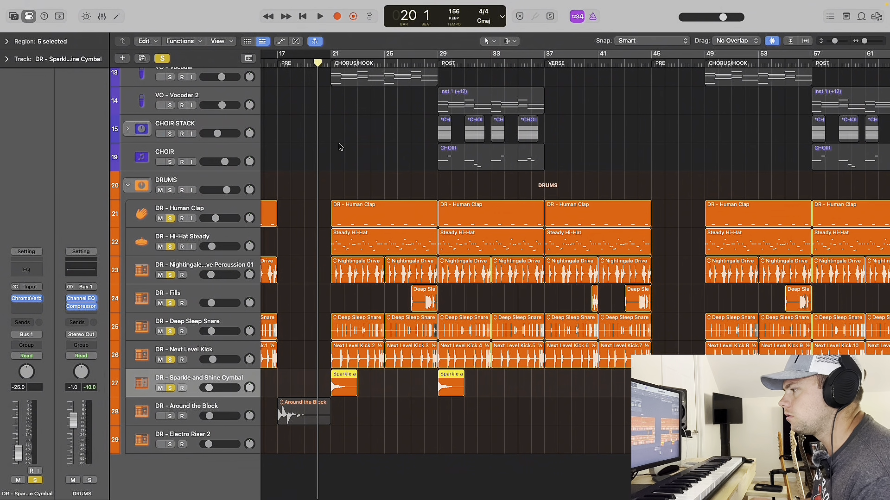
key("space")
left_click(370, 385)
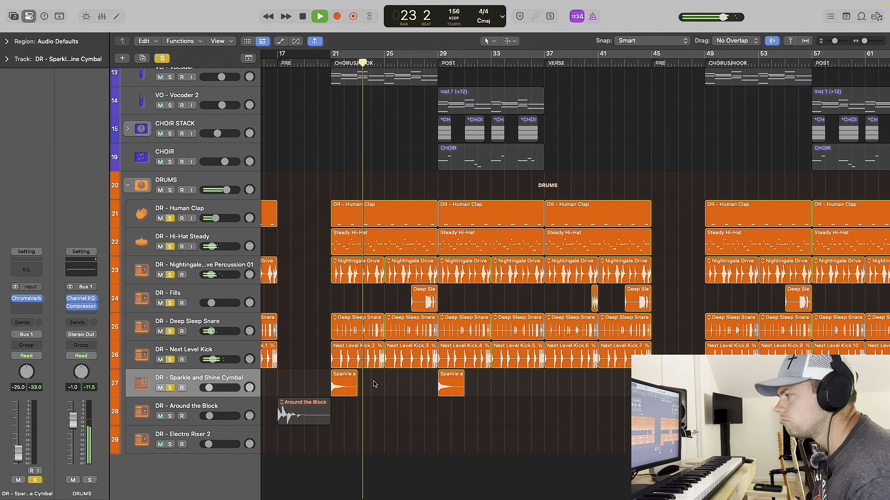
key("space")
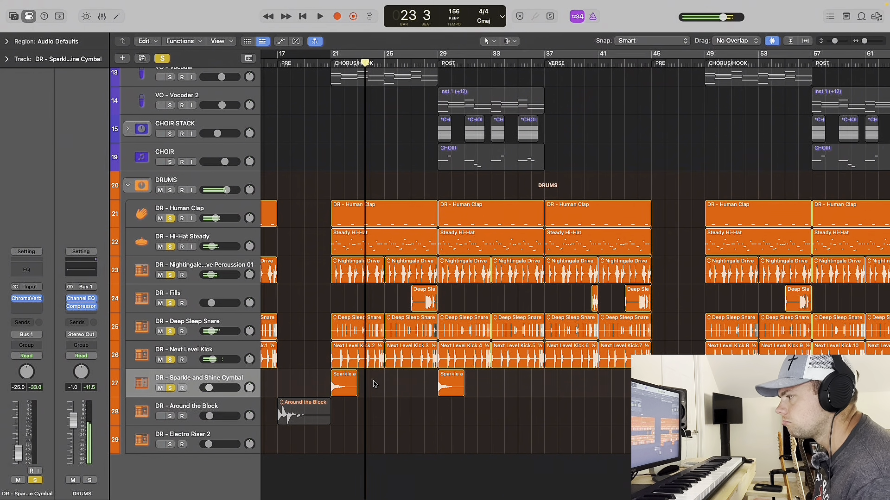
Add DR - Around the Block to the soloed drums, audition it from bar 17, and select its track during playback.
left_click(170, 417)
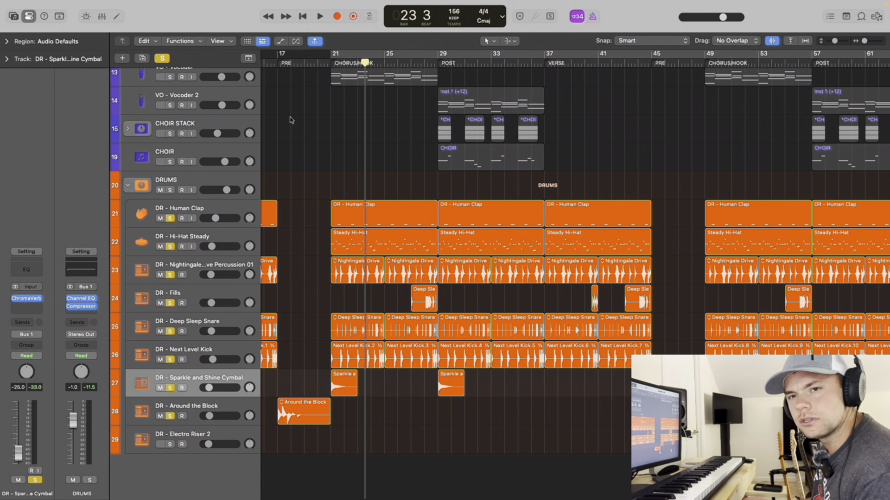
scroll(292, 120, "left", 8)
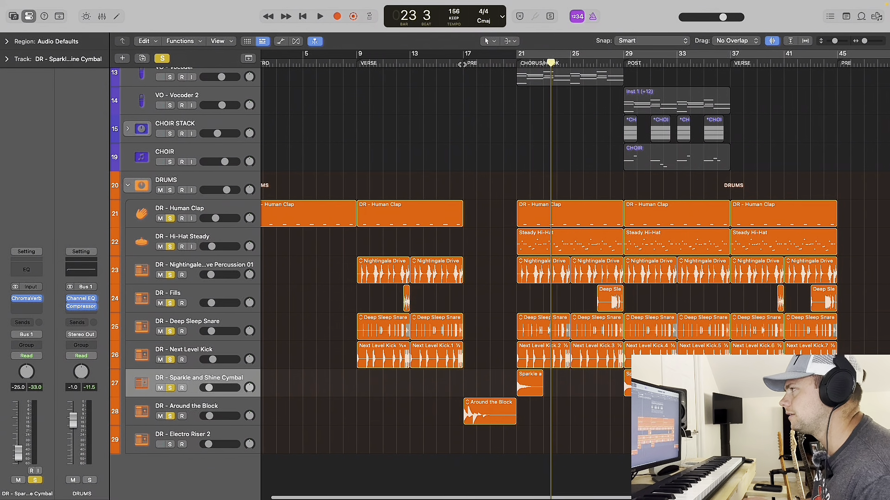
left_click(462, 65)
scroll(476, 238, "down", 3)
scroll(476, 238, "right", 4)
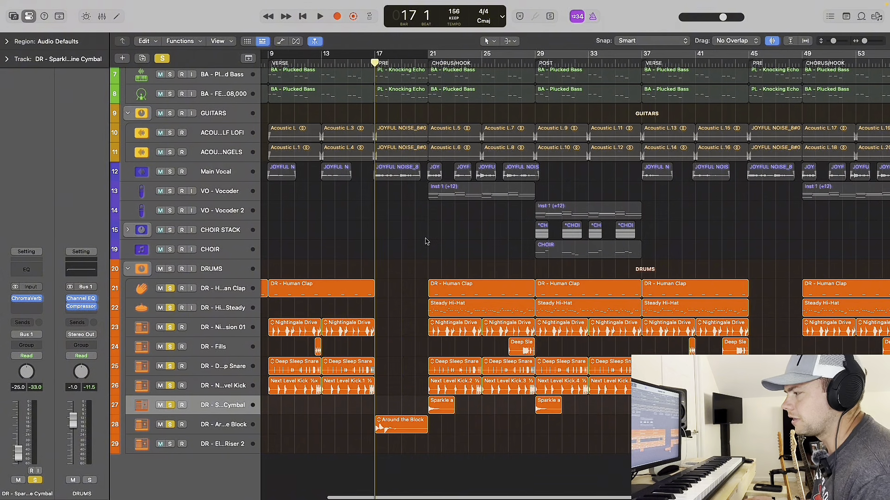
scroll(389, 424, "up", 5)
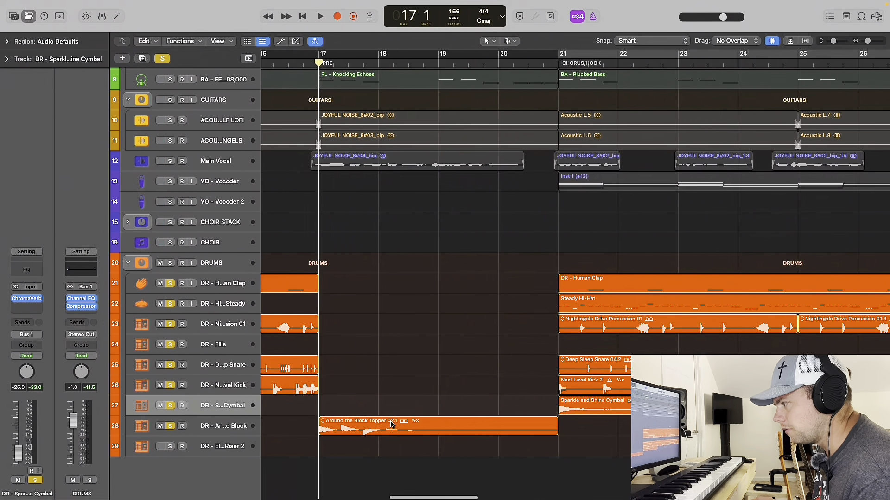
scroll(389, 424, "down", 5)
scroll(388, 425, "down", 3)
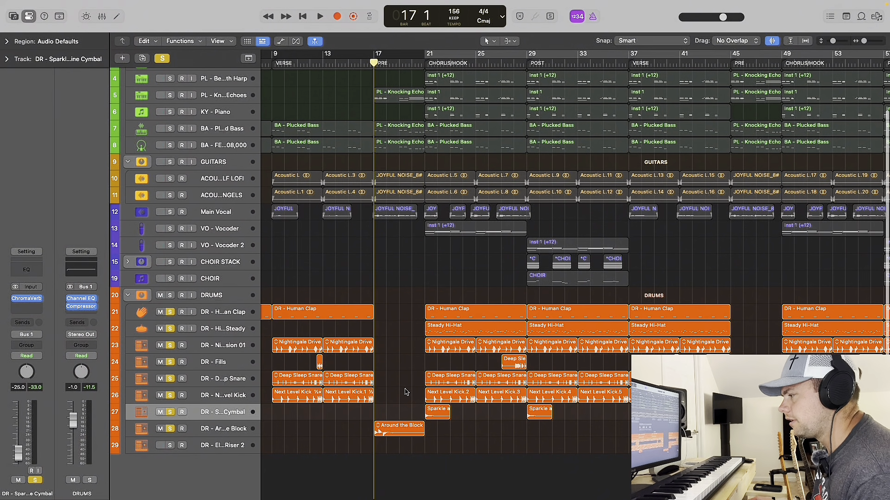
key("space")
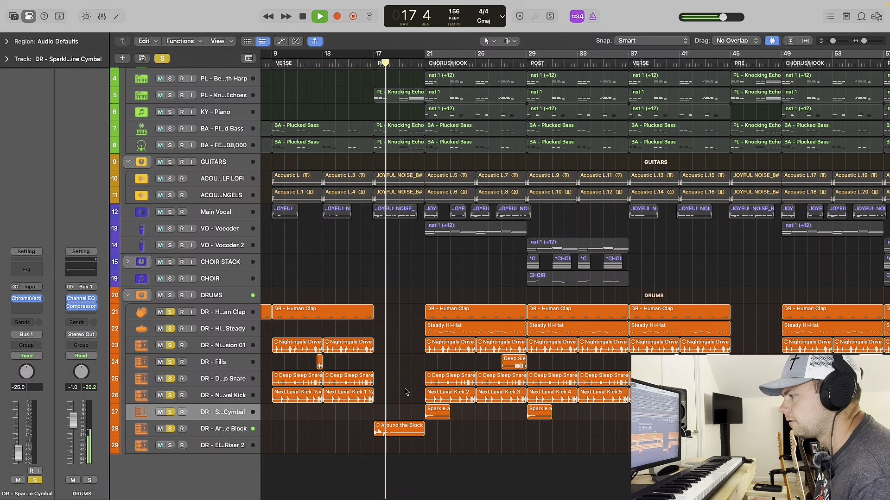
left_click(210, 429)
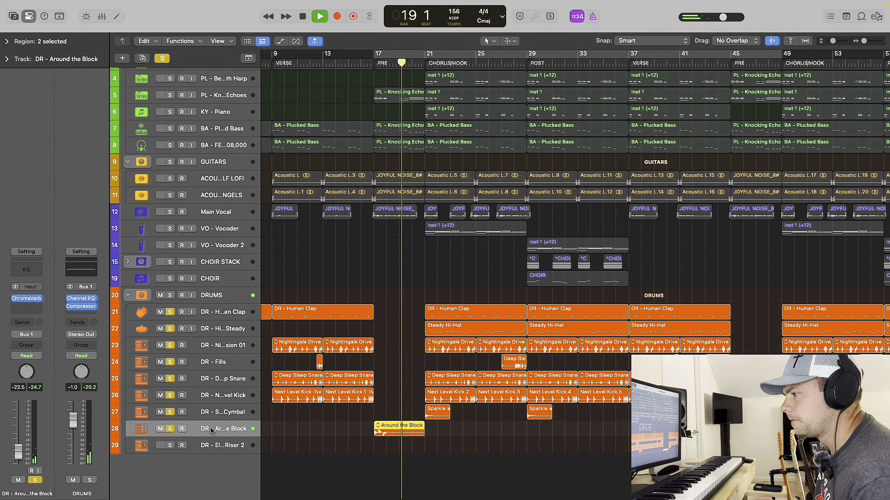
key("space")
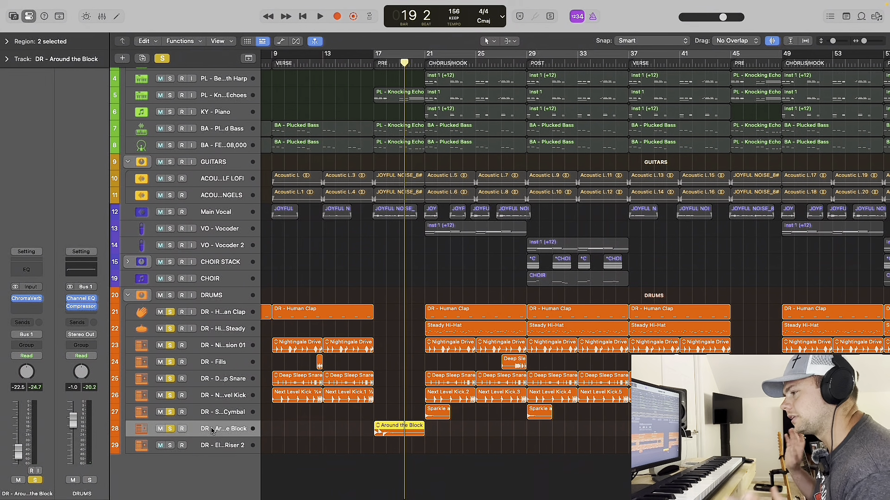
Clear all track solos and mute the tracks from Main Vocal through CHOIR, including both vocoders and the choir stack.
left_click(163, 57)
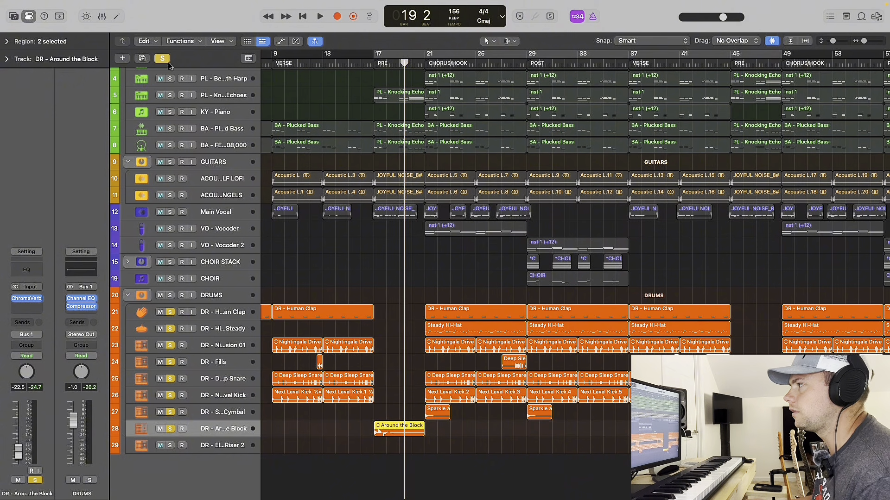
left_click_drag(161, 212, 160, 278)
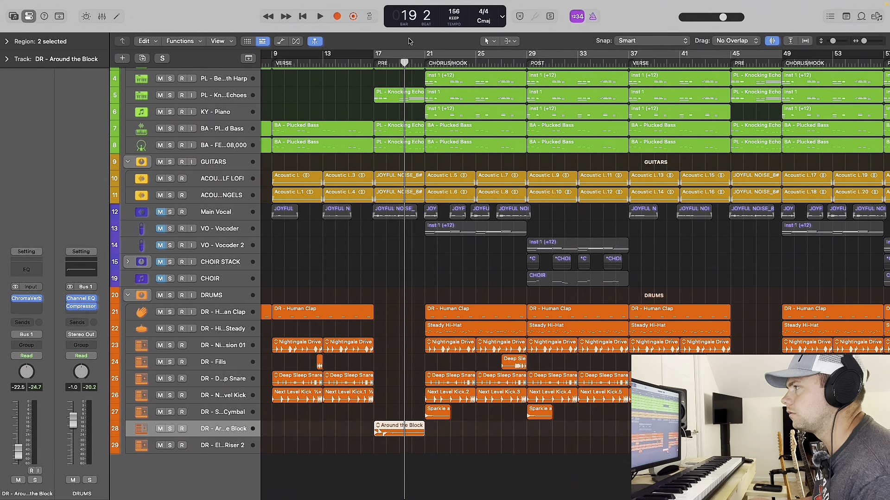
Play the full instrumental from bar 17 in the PRE section with the vocals muted, and stop before bar 19.
left_click(372, 65)
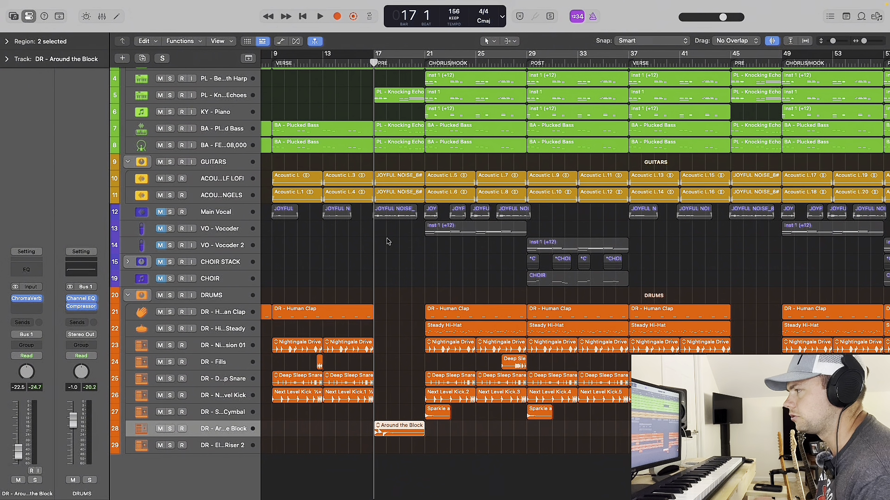
key("space")
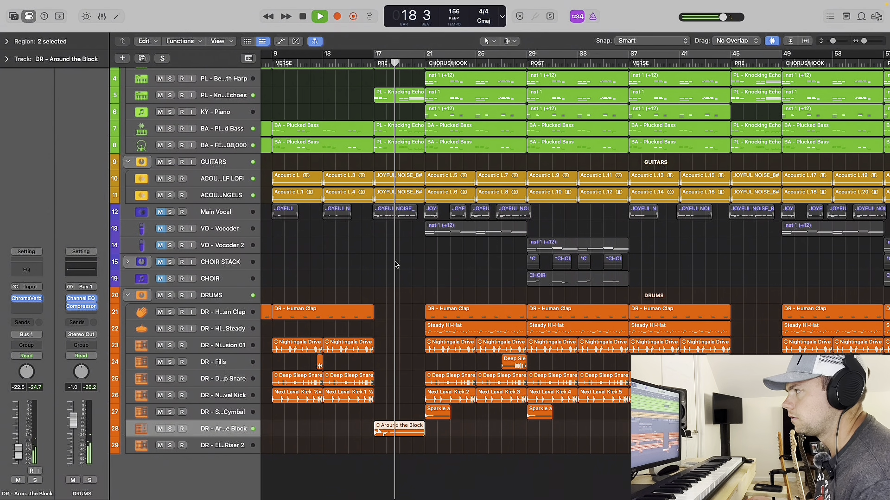
key("space")
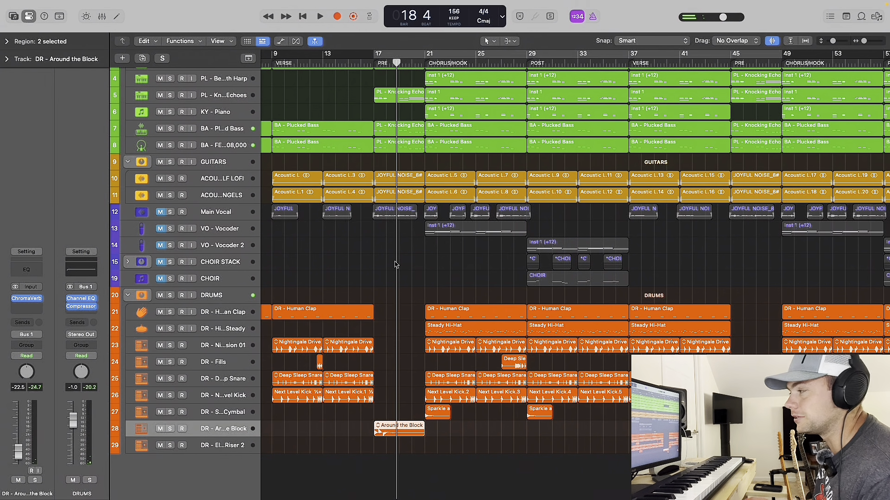
Select the DR - Electro Riser 2 track and solo it.
left_click(227, 447)
scroll(369, 412, "up", 5)
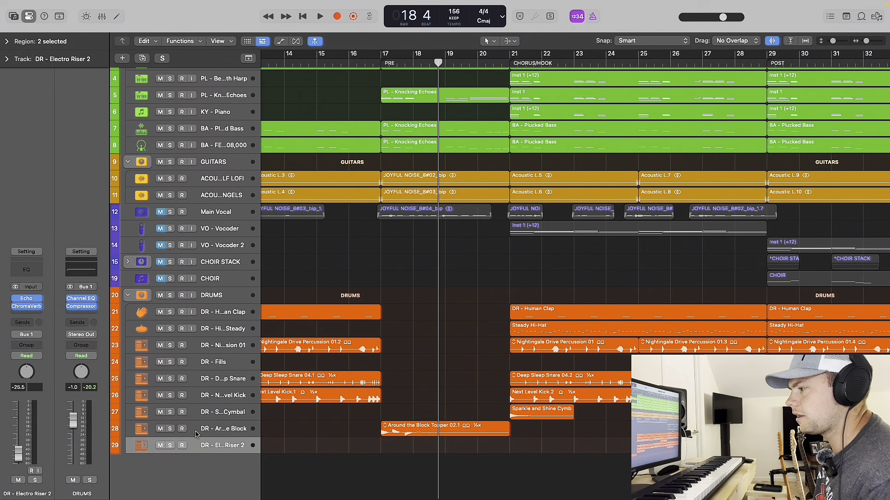
left_click(171, 446)
scroll(299, 413, "up", 5)
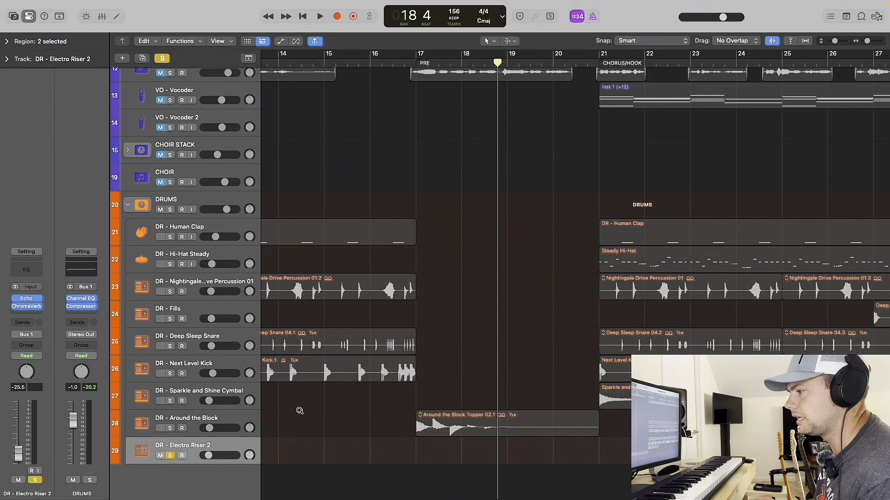
scroll(299, 412, "down", 5)
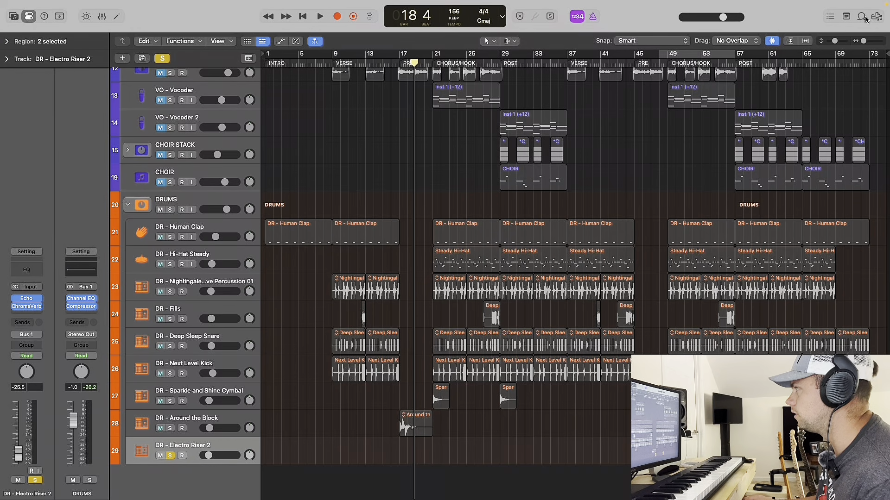
Search the Apple Loops library for "riser" and close the loop browser.
left_click(862, 17)
left_click(792, 159)
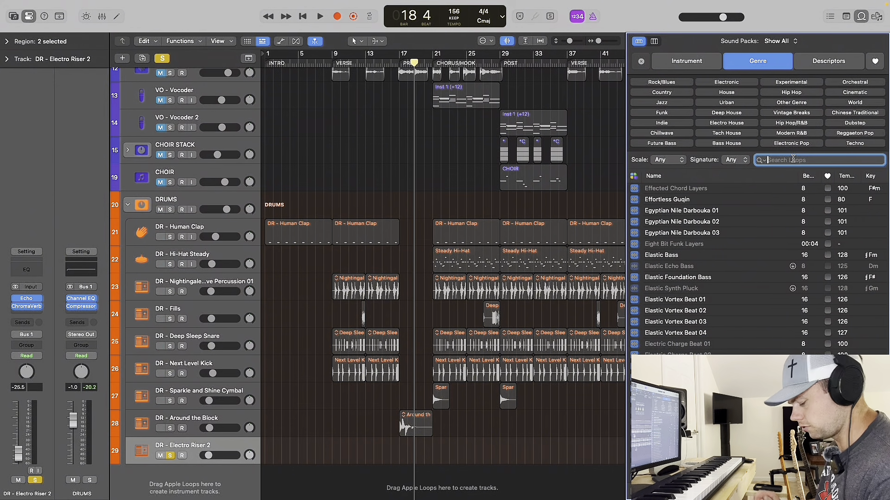
type("riser")
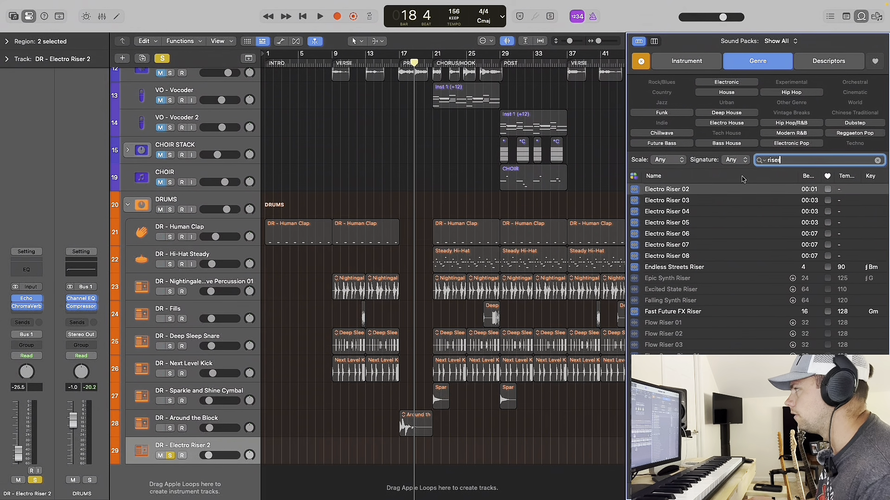
left_click(874, 17)
left_click(874, 18)
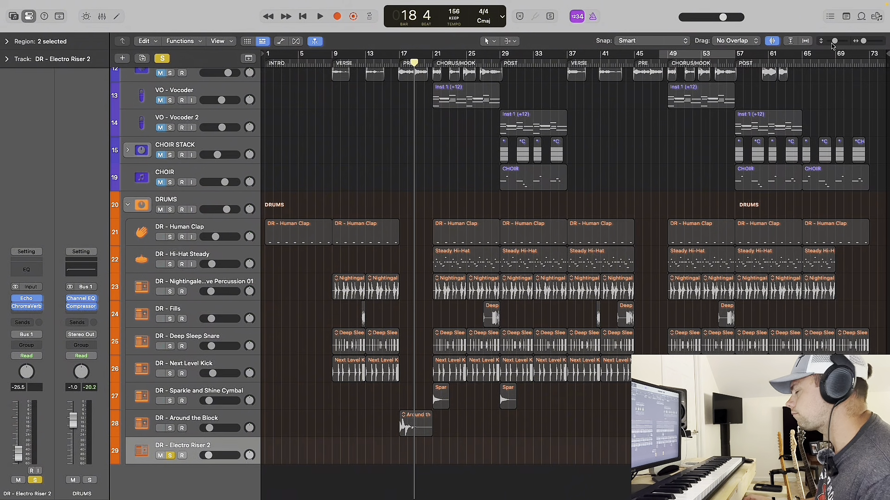
Solo the DRUMS stack and all its tracks, and play the Electro Riser region from bar 48 into the chorus.
scroll(638, 245, "up", 10)
scroll(641, 246, "down", 5)
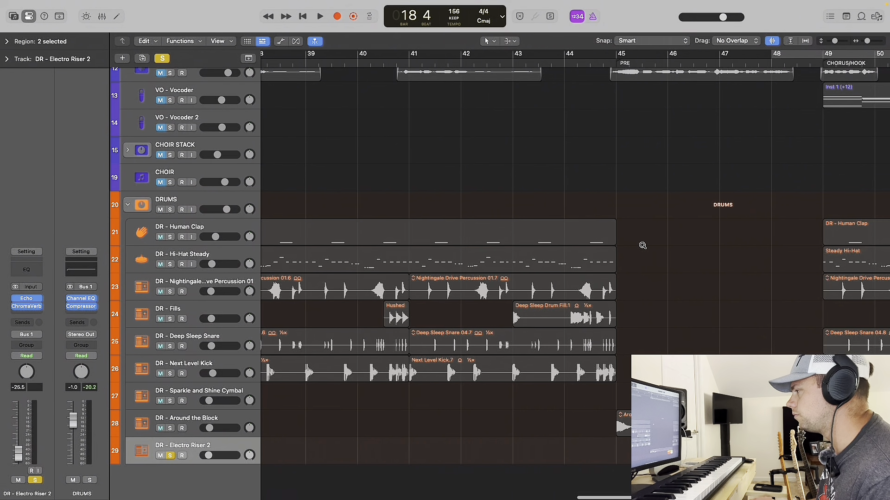
scroll(642, 248, "right", 10)
scroll(642, 248, "down", 5)
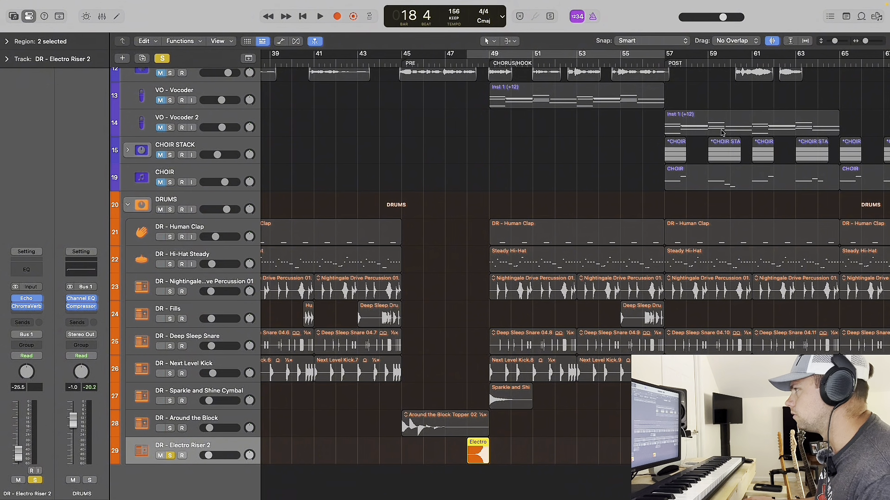
left_click(467, 62)
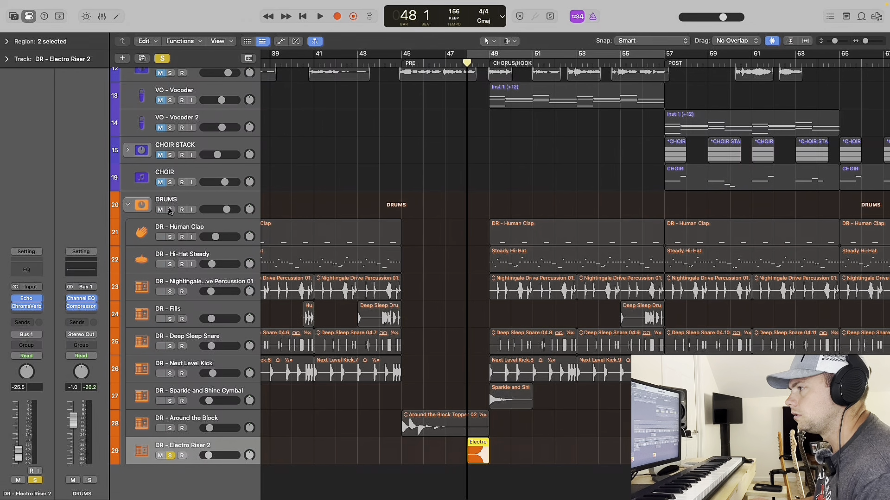
left_click_drag(170, 211, 172, 429)
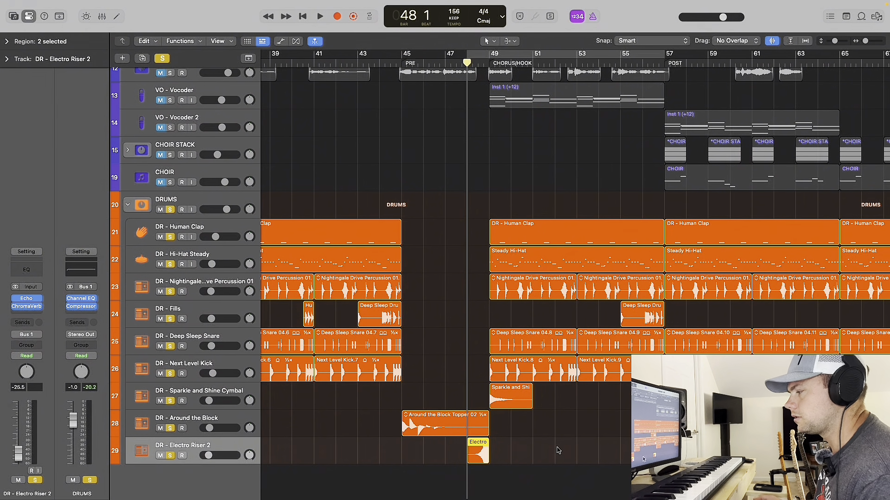
key("space")
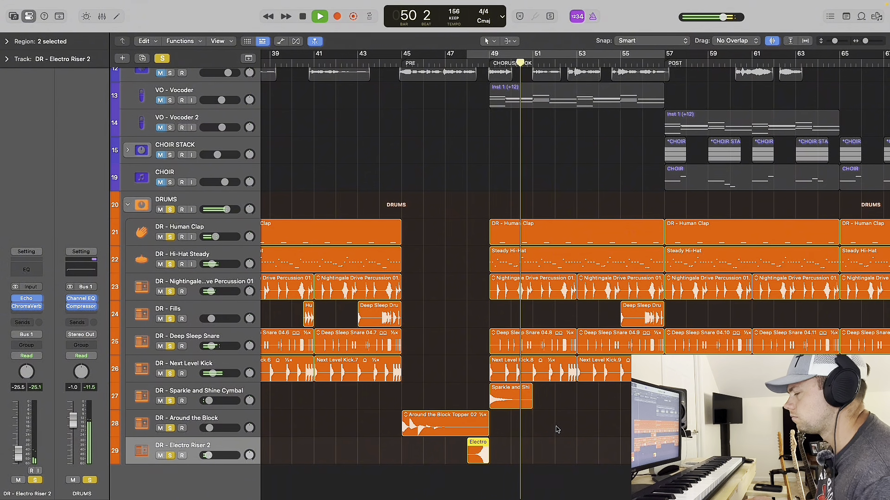
Add all SYNTHS and GUITARS tracks to the soloed drums during playback and audition the second chorus up to the POST section.
key("super+Up")
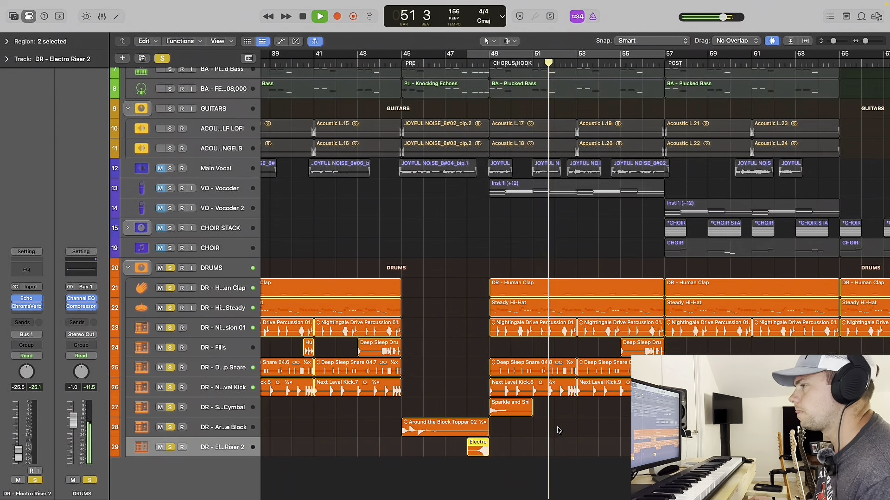
key("super+Up")
scroll(264, 264, "up", 3)
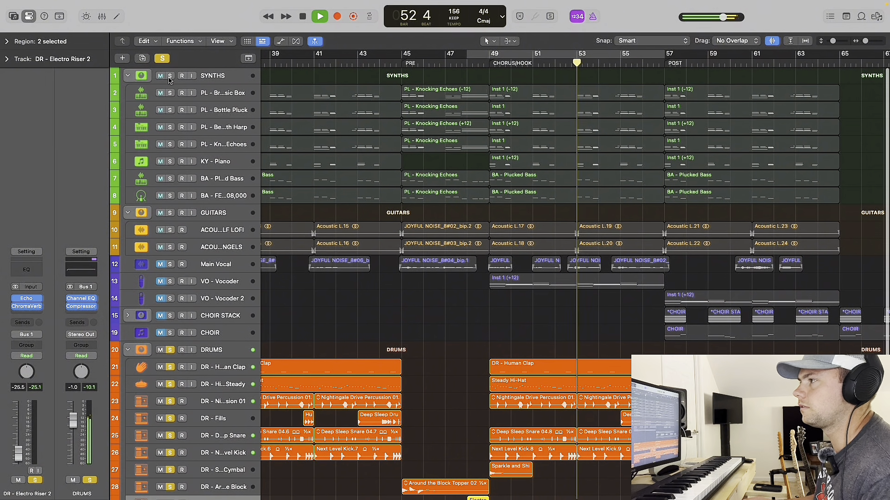
left_click_drag(169, 77, 168, 221)
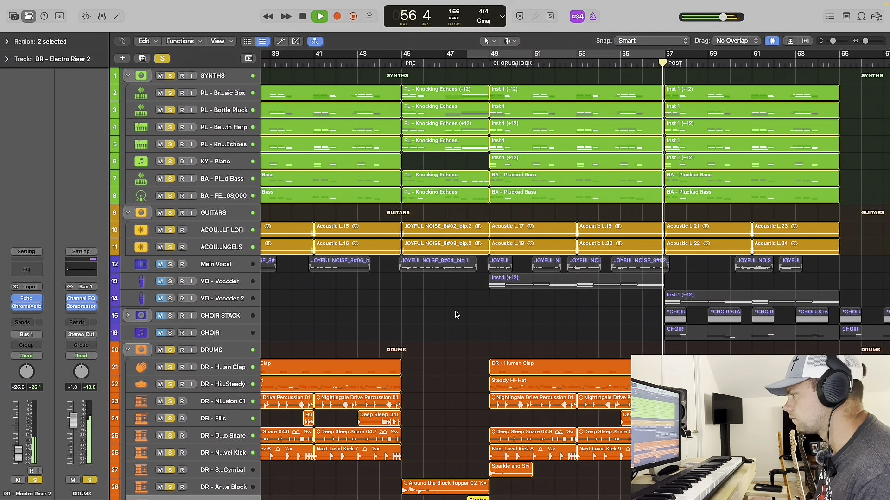
key("space")
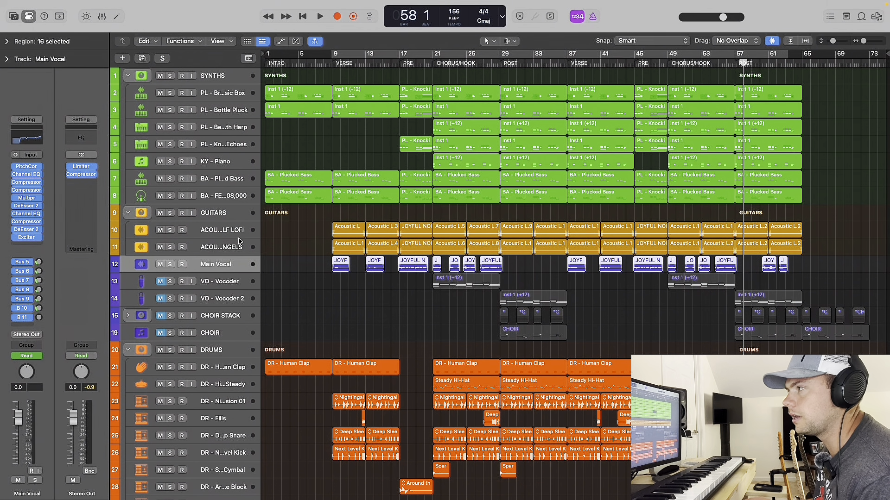
Check the Flex mode of the Main Vocal track and view the settings of its Exciter plug-in.
left_click(295, 41)
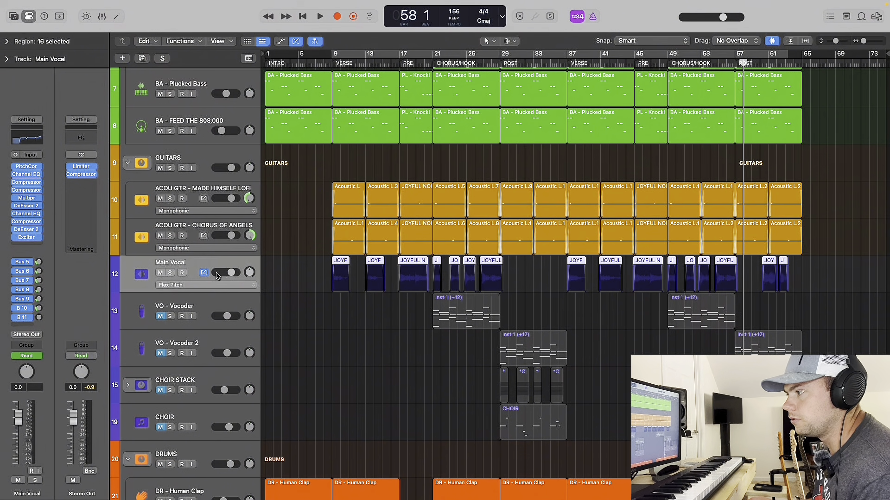
left_click(297, 41)
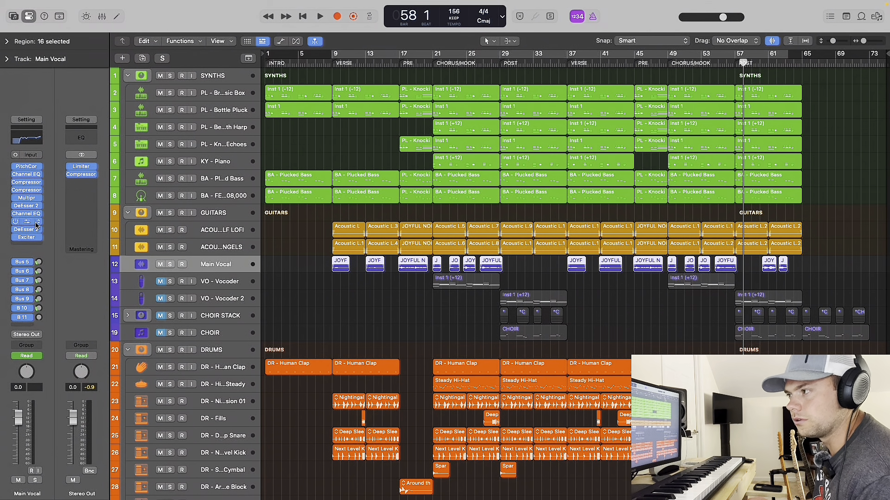
left_click(26, 238)
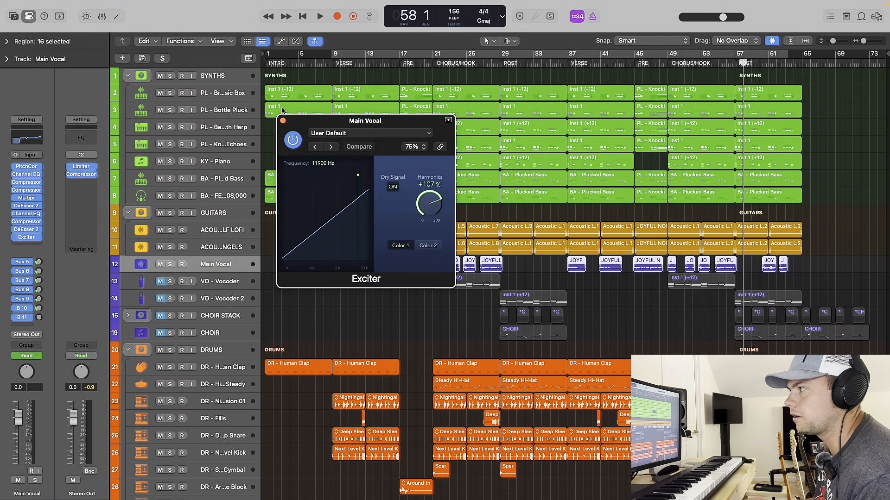
left_click(283, 121)
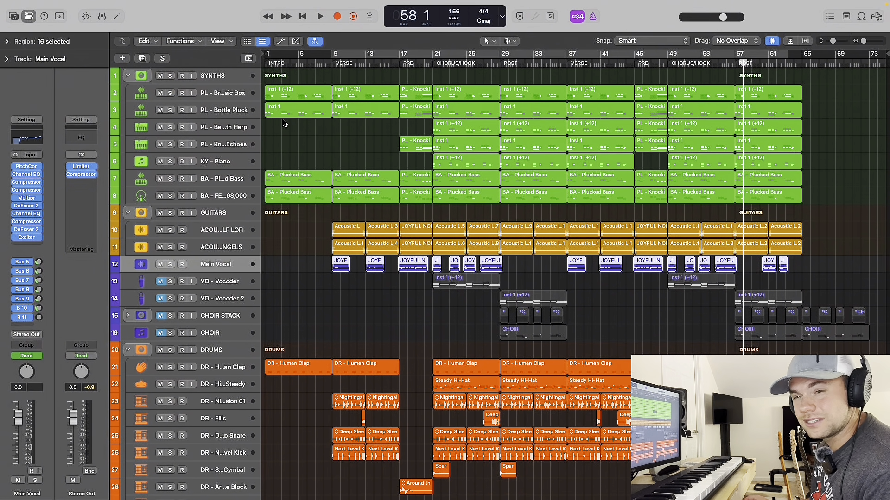
Bypass all plug-ins and sends on Main Vocal and audition the dry vocal from bar 9, in the mix and soloed.
left_click(331, 62)
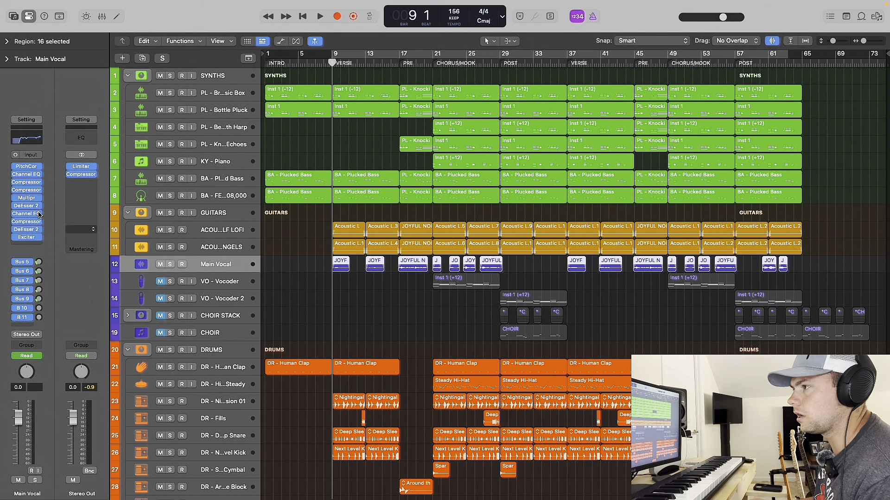
left_click_drag(16, 166, 12, 320)
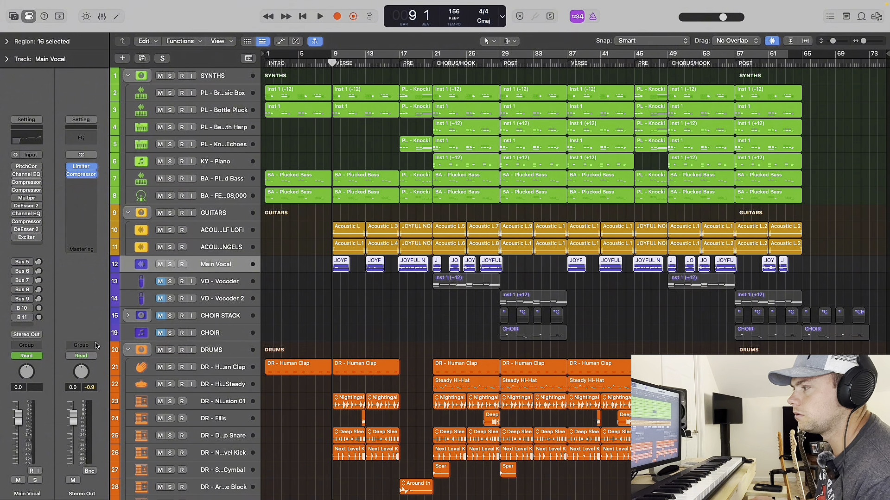
key("space")
scroll(272, 308, "up", 10)
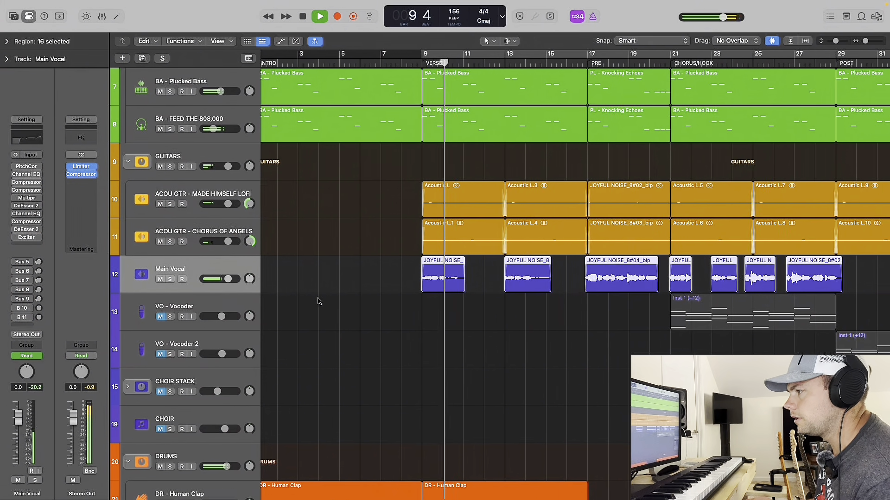
scroll(297, 283, "right", 5)
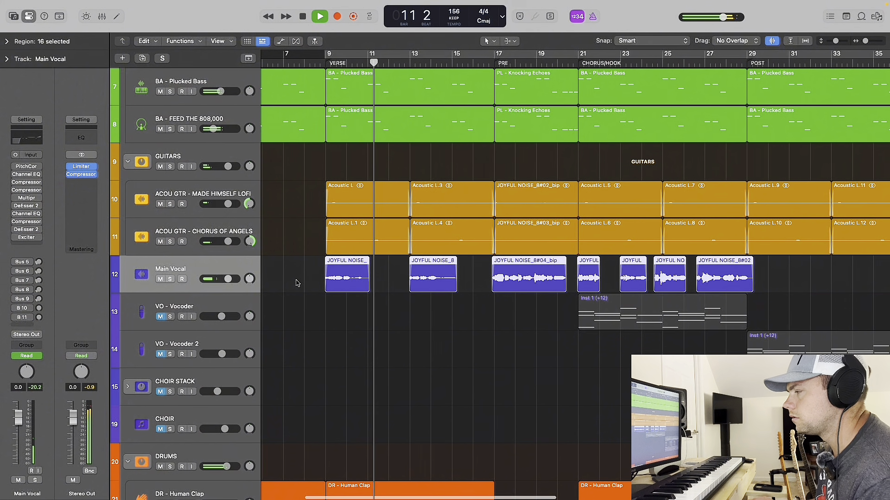
left_click(170, 279)
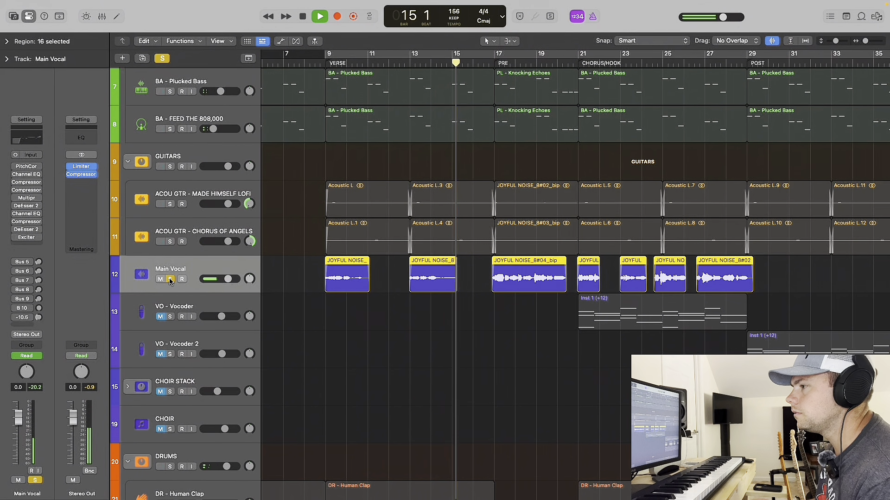
left_click(170, 279)
key("space")
Re-enable all plug-ins and sends on Main Vocal and audition the processed vocal from bar 9, in the mix and soloed.
left_click(326, 60)
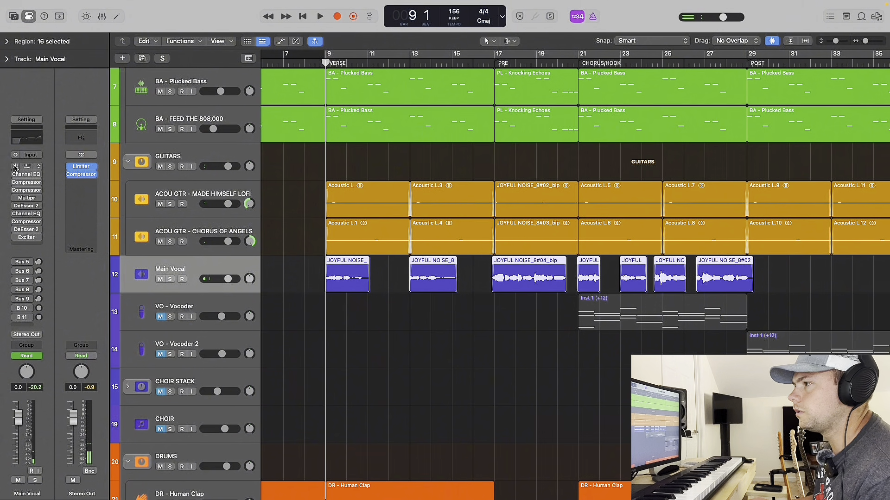
left_click_drag(14, 169, 13, 314)
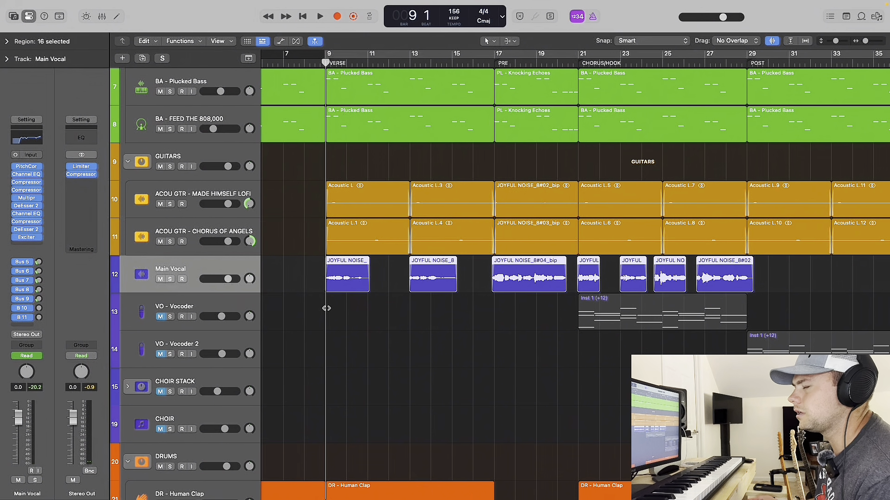
key("space")
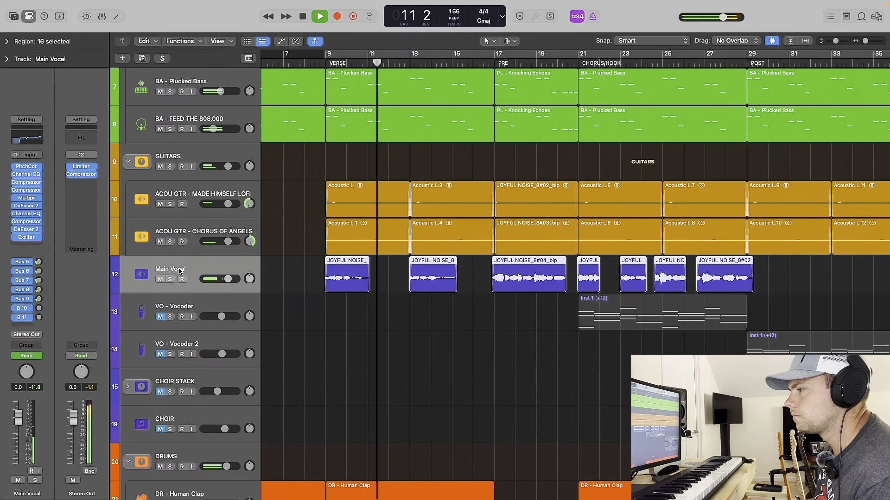
left_click(170, 279)
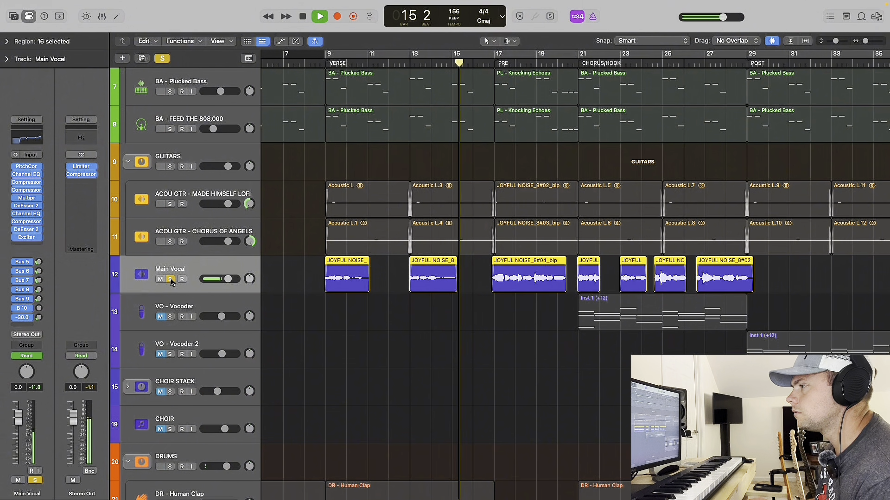
left_click(170, 280)
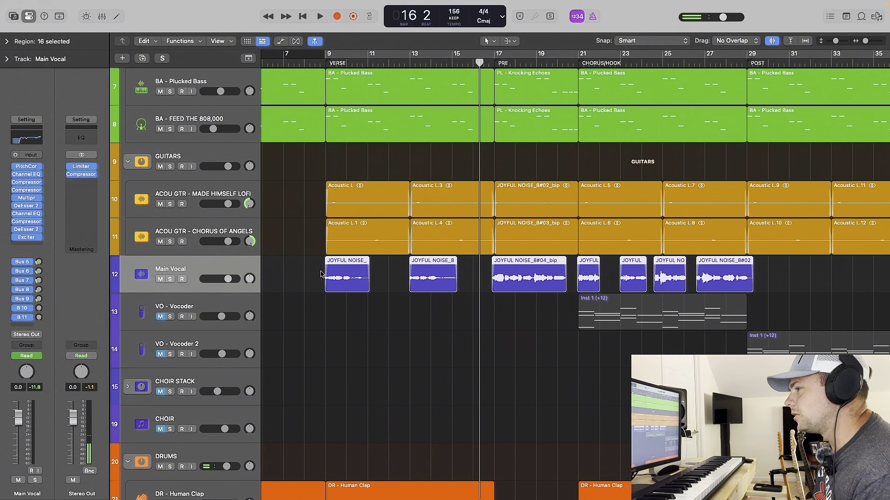
Play the first chorus from bar 21 to bar 29 with the processed Main Vocal in the full mix.
scroll(322, 274, "right", 2)
scroll(322, 275, "down", 4)
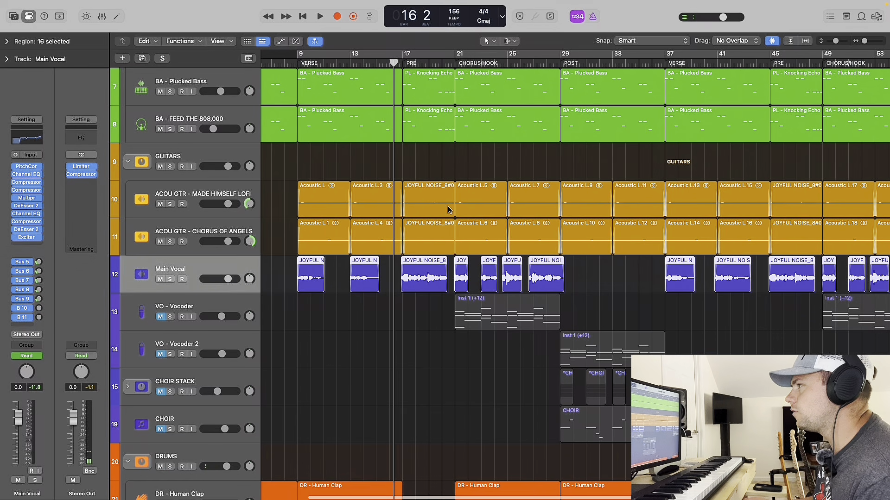
left_click(454, 64)
key("space")
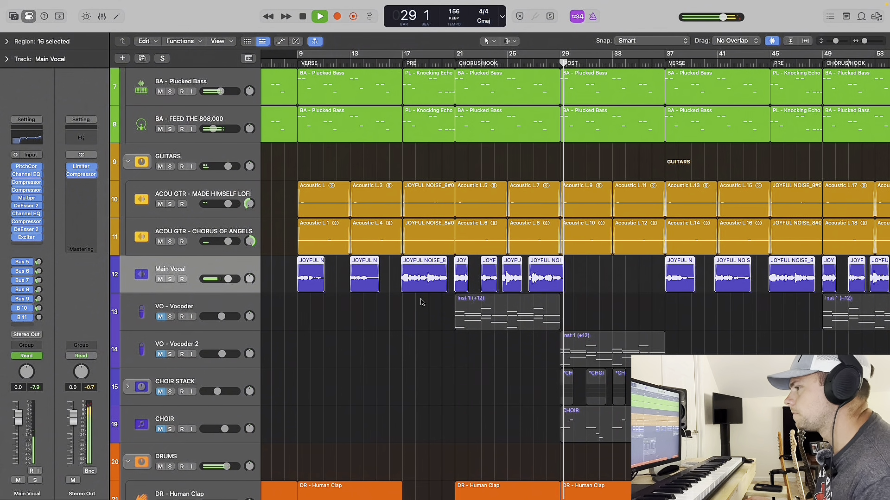
key("space")
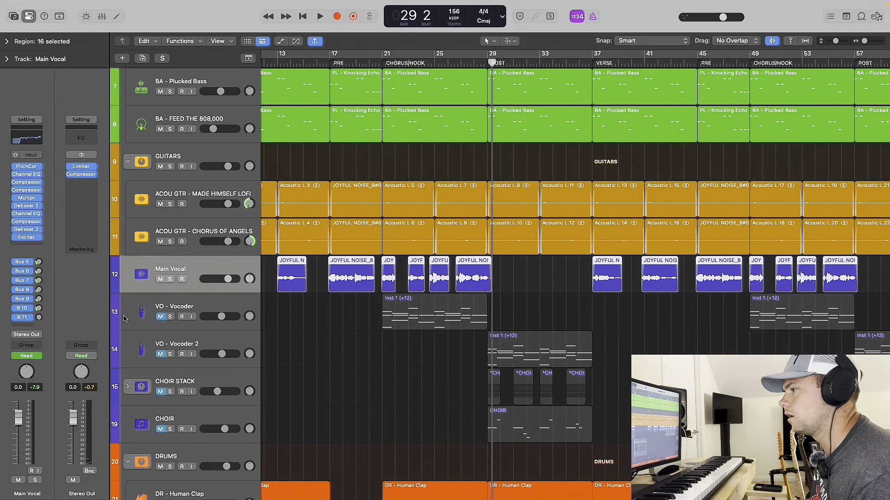
Unmute VO - Vocoder and audition it from bar 21, soloed together with Main Vocal and on its own.
left_click(180, 306)
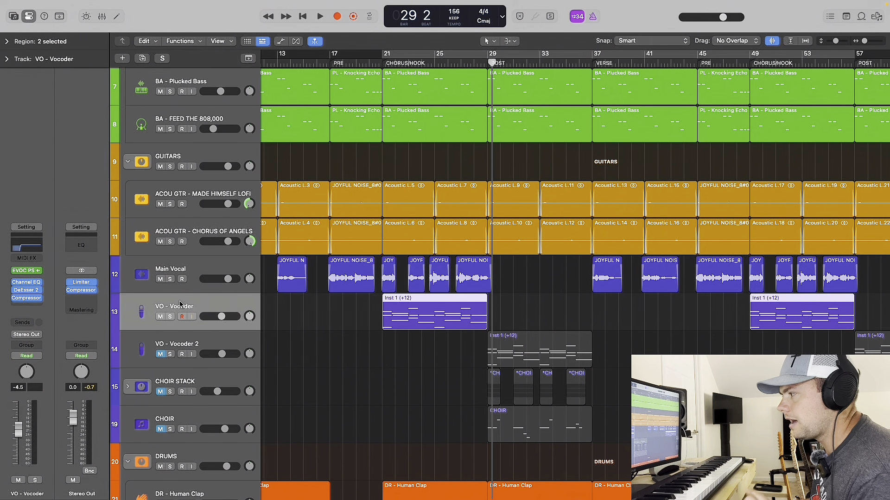
left_click(172, 279)
left_click(381, 64)
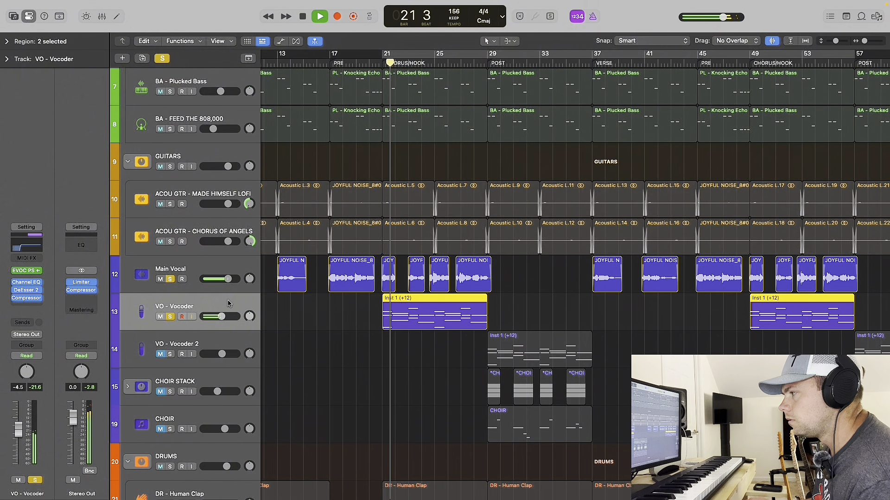
left_click(170, 279)
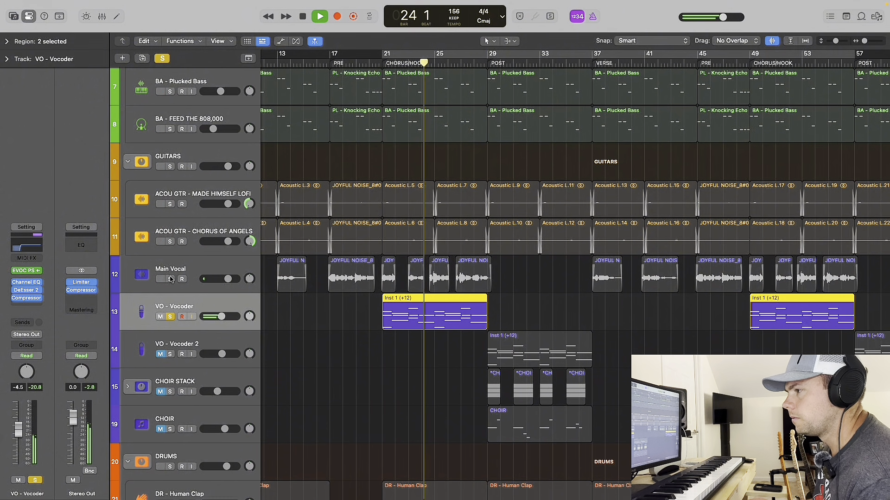
key("space")
left_click(170, 279)
left_click(182, 287)
left_click(194, 299)
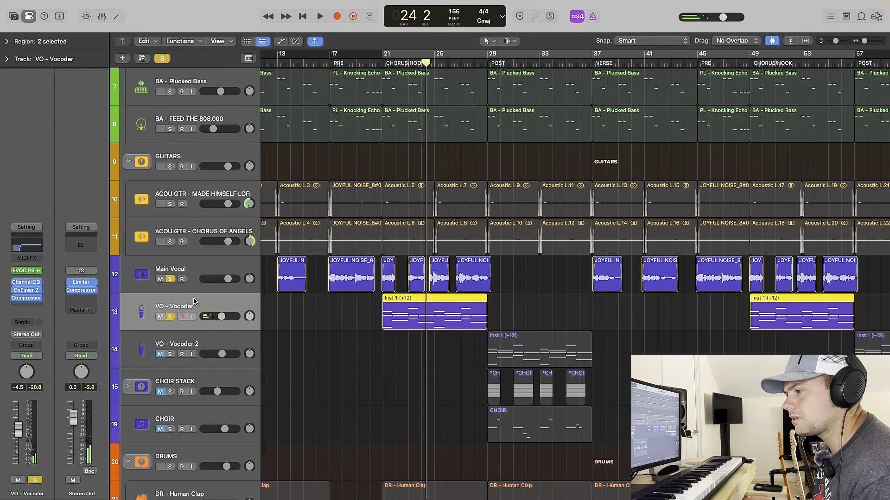
View the settings of the Channel EQ, DeEsser 2 and Compressor plug-ins on VO - Vocoder.
left_click(28, 284)
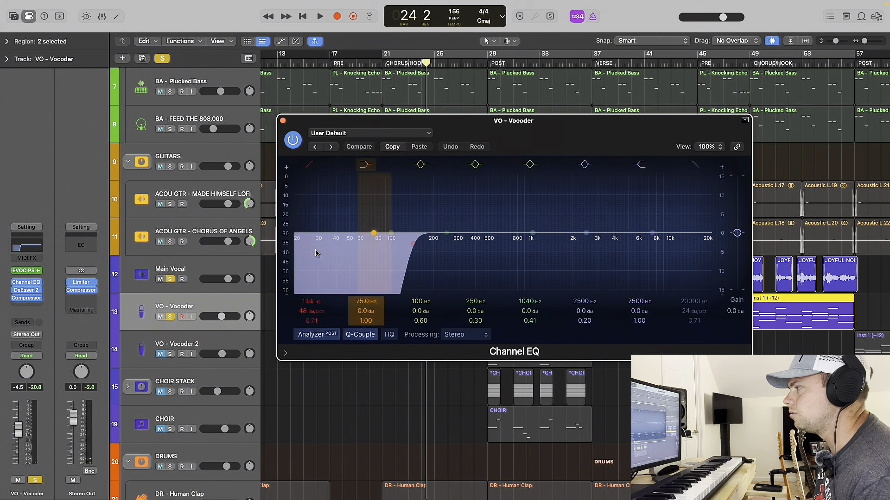
left_click(282, 120)
left_click(28, 290)
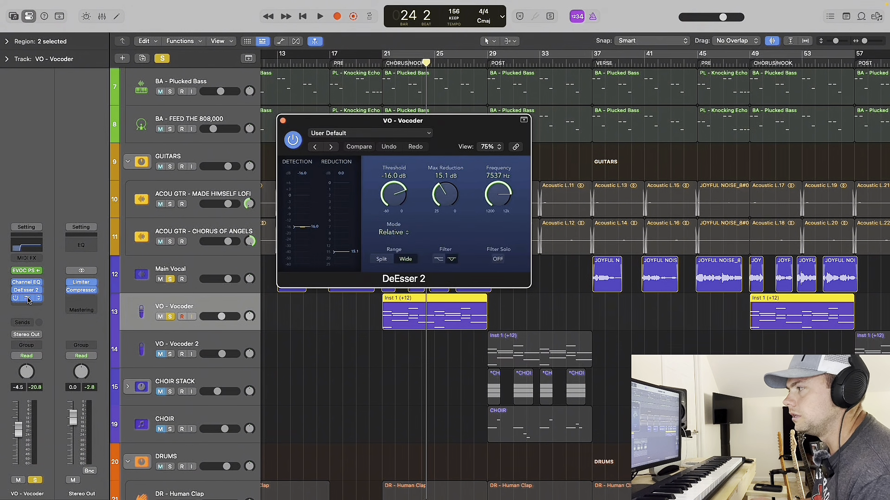
left_click(28, 299)
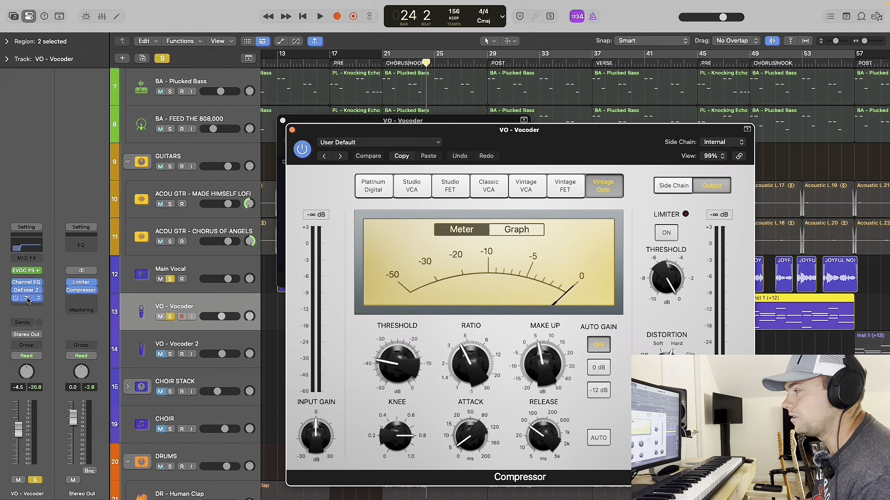
left_click(290, 129)
left_click(282, 120)
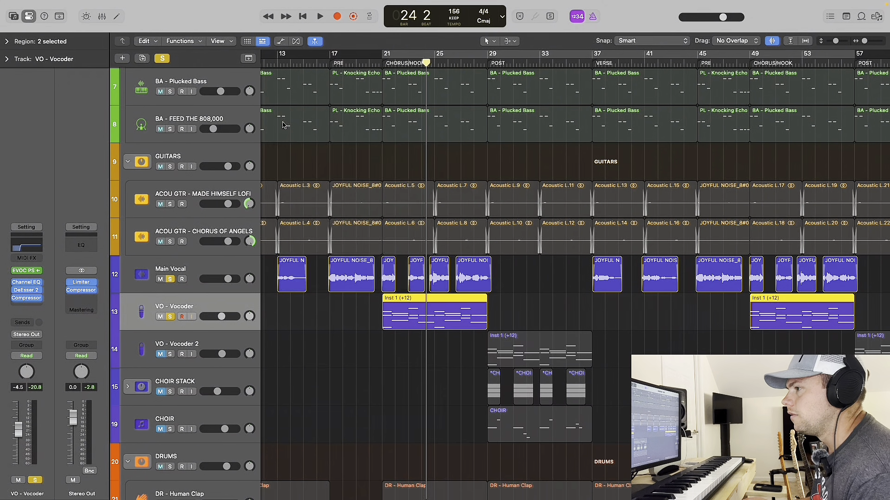
View the EVOC 20 PolySynth settings on VO - Vocoder while playing it soloed with Main Vocal from bar 21.
left_click(29, 271)
left_click_drag(491, 139, 484, 205)
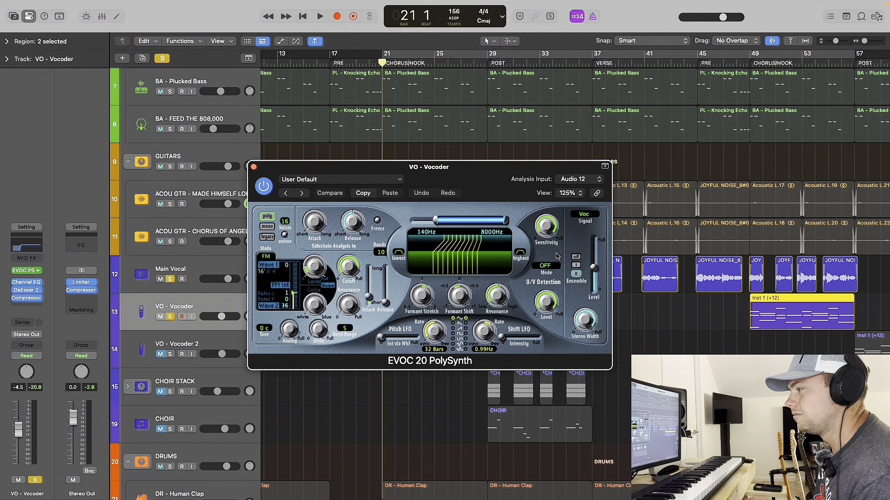
key("space")
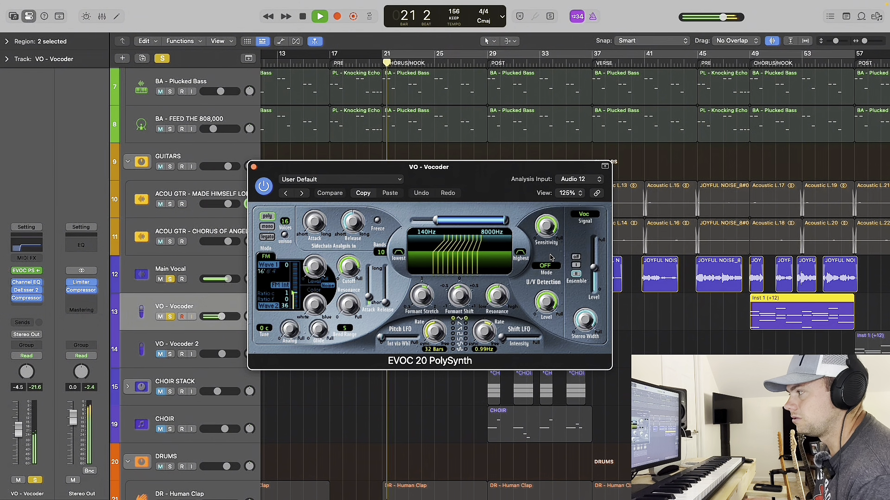
key("space")
left_click(254, 168)
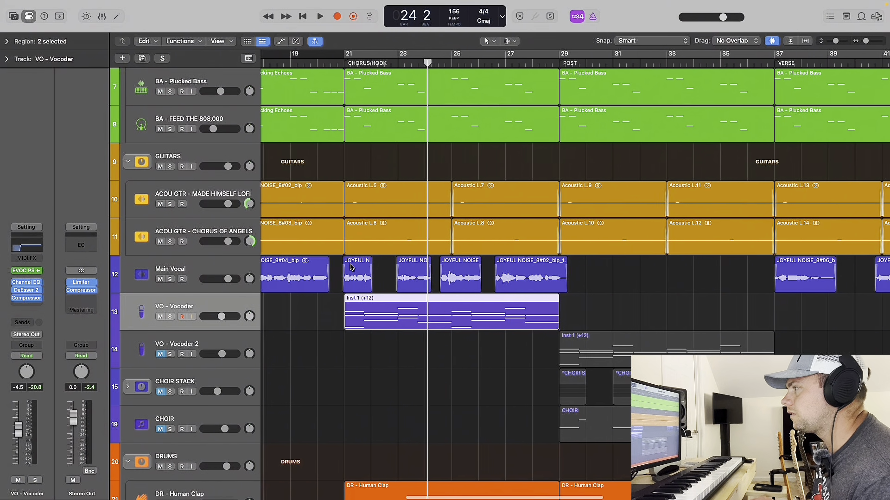
Unmute and expand CHOIR STACK and audition it from bar 29, in the full mix and soloed.
scroll(353, 265, "down", 5)
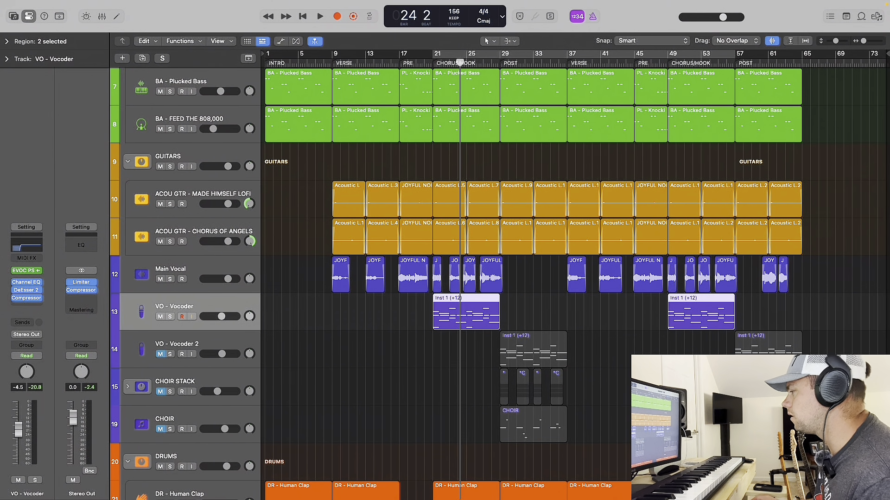
left_click(500, 62)
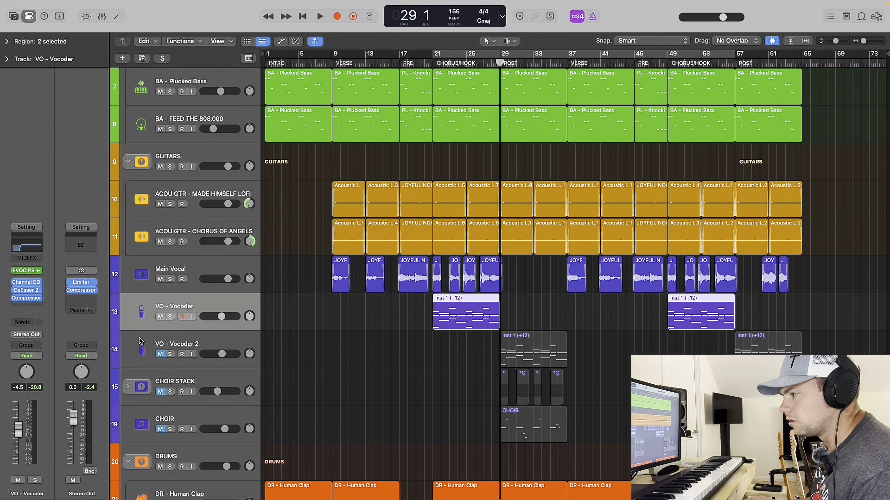
left_click(161, 392)
left_click(144, 398)
left_click(128, 388)
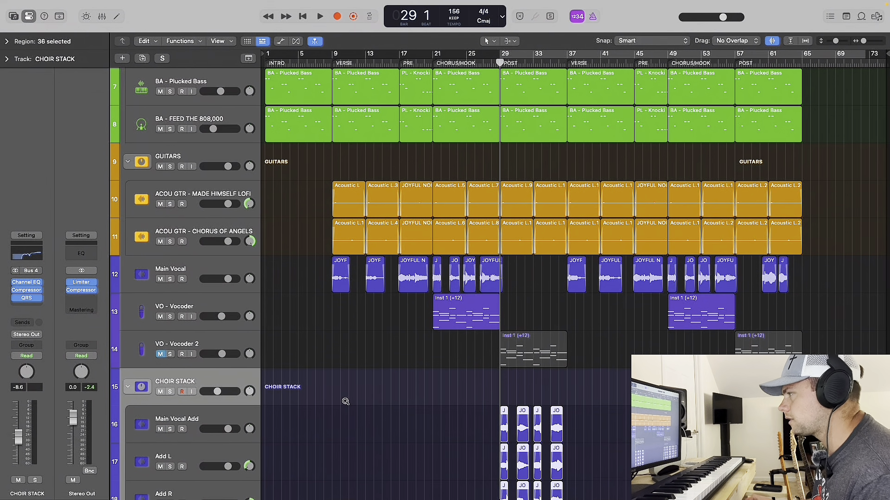
scroll(345, 401, "down", 3)
scroll(345, 402, "down", 3)
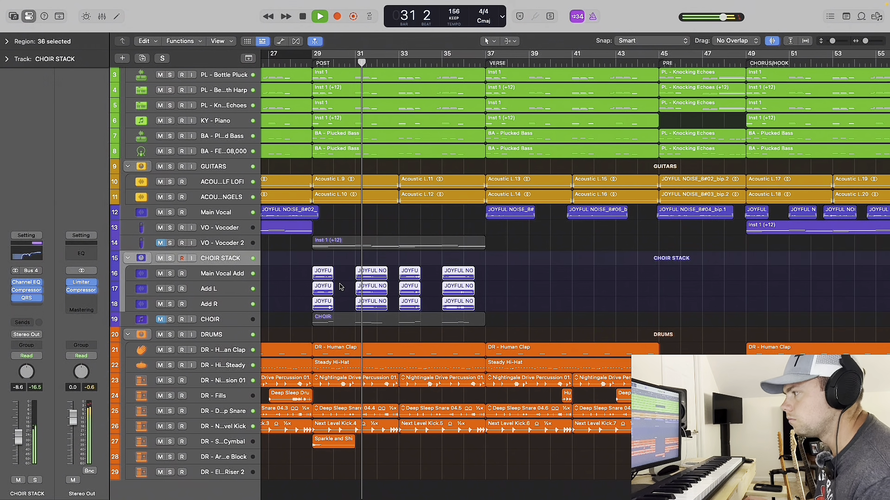
left_click(170, 258)
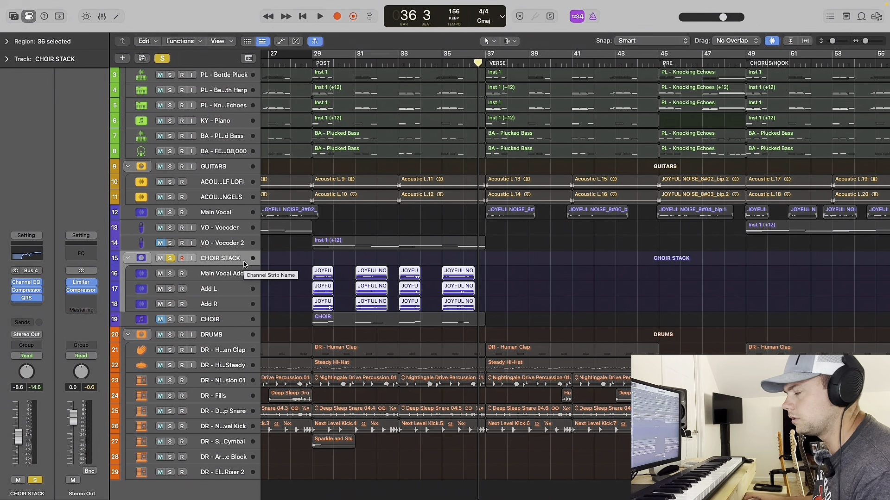
Unmute and solo VO - Vocoder 2 and audition it from bar 29, with and without the soloed CHOIR STACK.
key("Return")
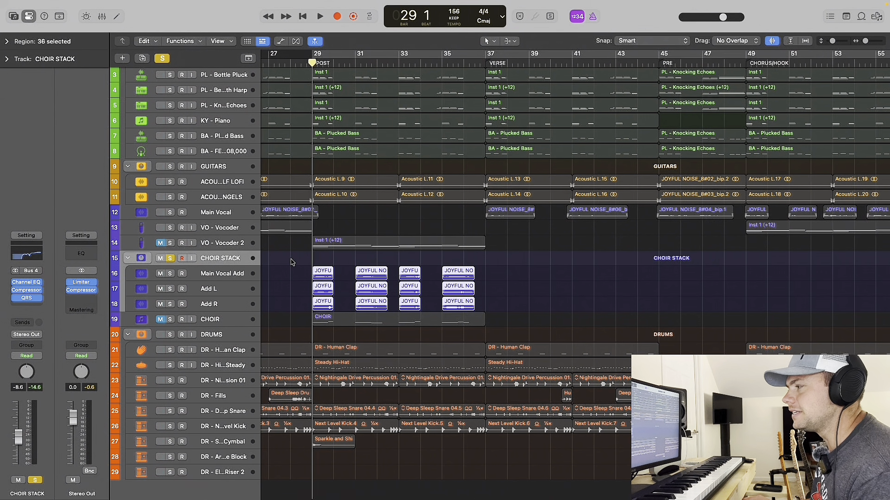
left_click(170, 243)
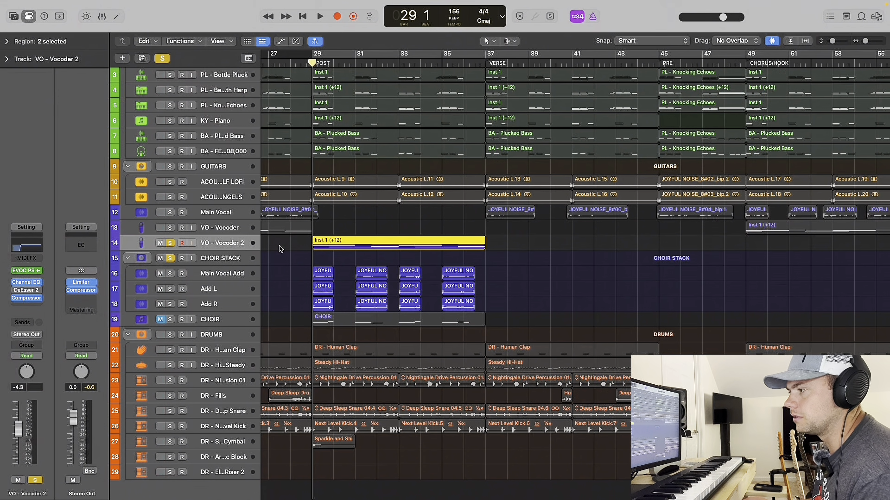
left_click(220, 258)
key("space")
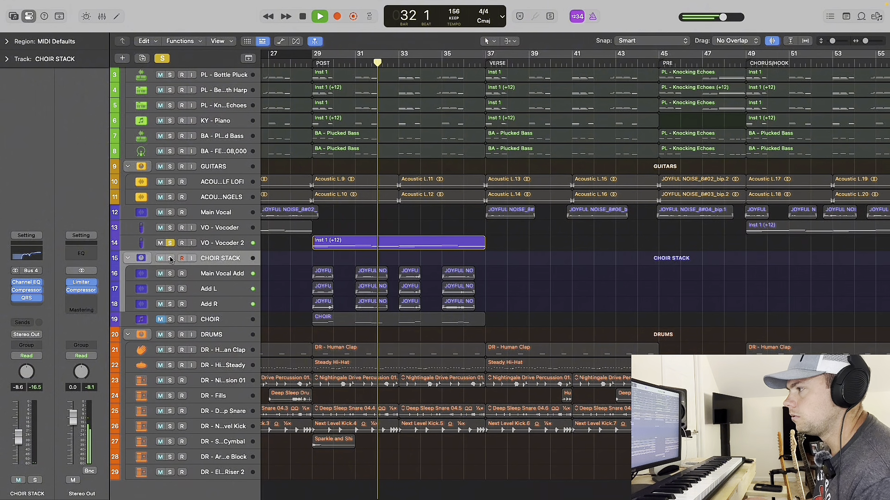
key("space")
left_click(170, 258)
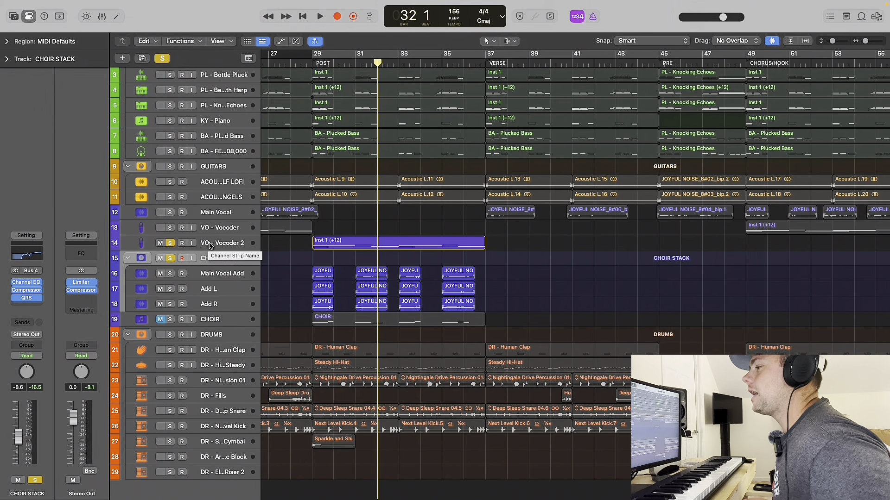
Unmute and solo the CHOIR track and view its Kontakt 7 instrument, Jacob Collier Audience Choir.
left_click(212, 321)
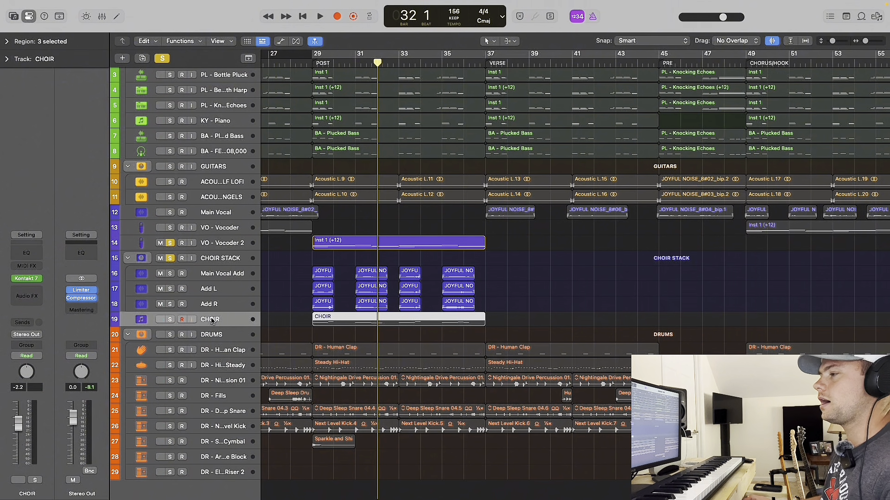
left_click(170, 320)
key("super+Down")
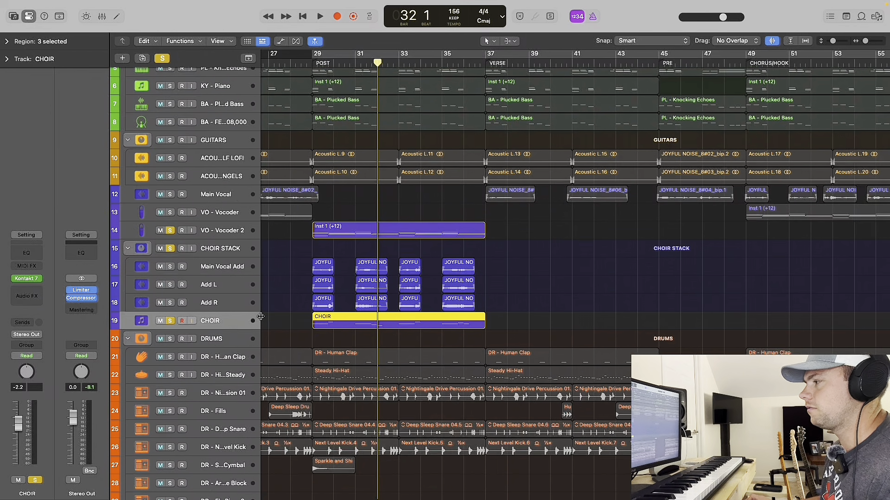
left_click(29, 278)
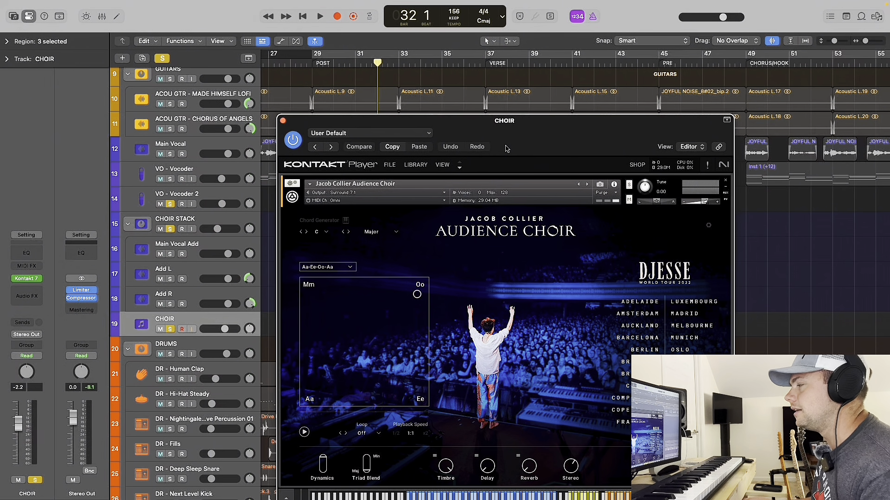
left_click_drag(513, 143, 564, 79)
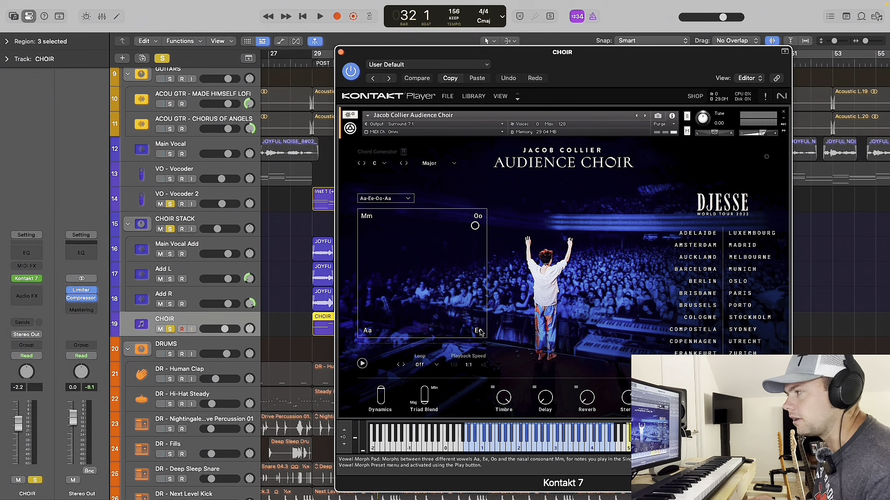
left_click(341, 54)
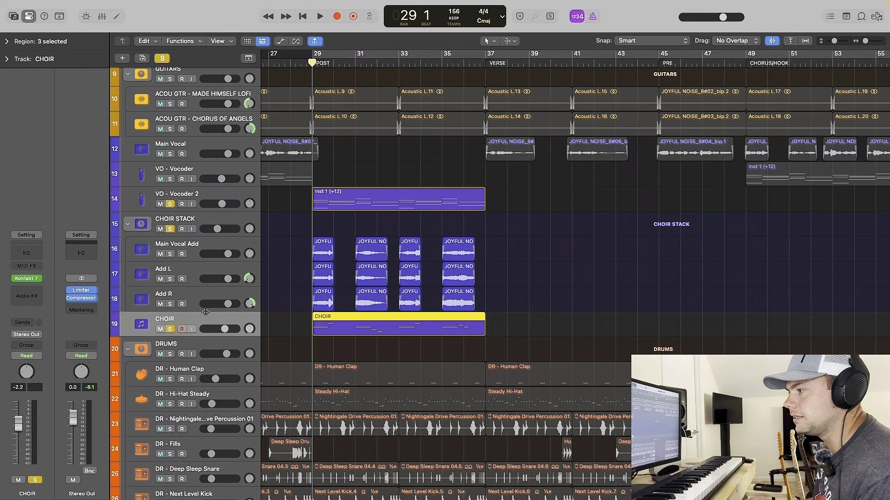
Audition CHOIR from bar 29 on its own and soloed together with CHOIR STACK and VO - Vocoder 2.
key("space")
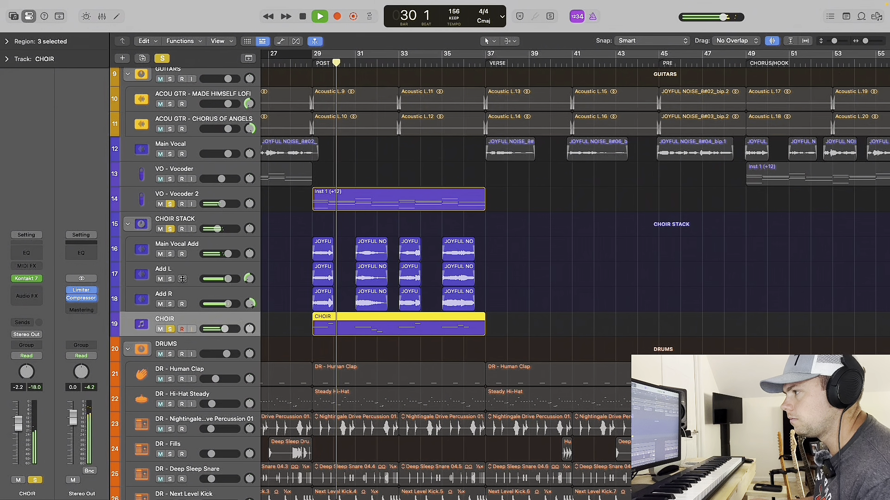
left_click(170, 204)
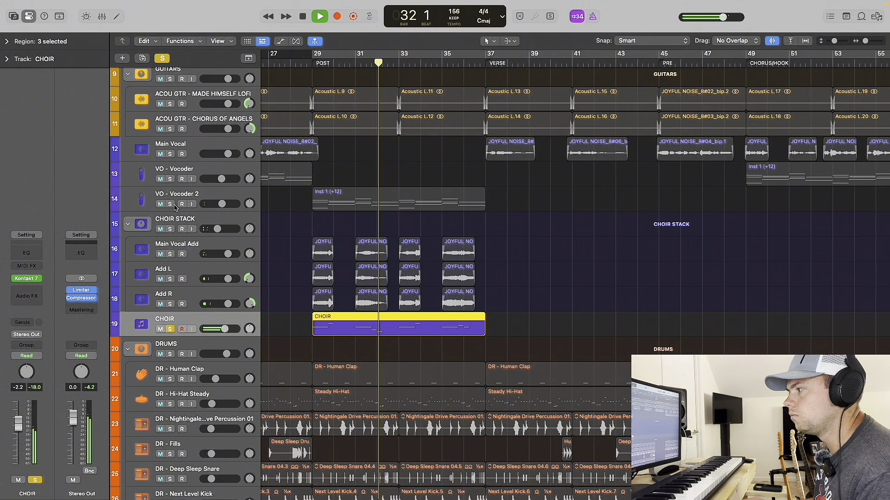
key("space")
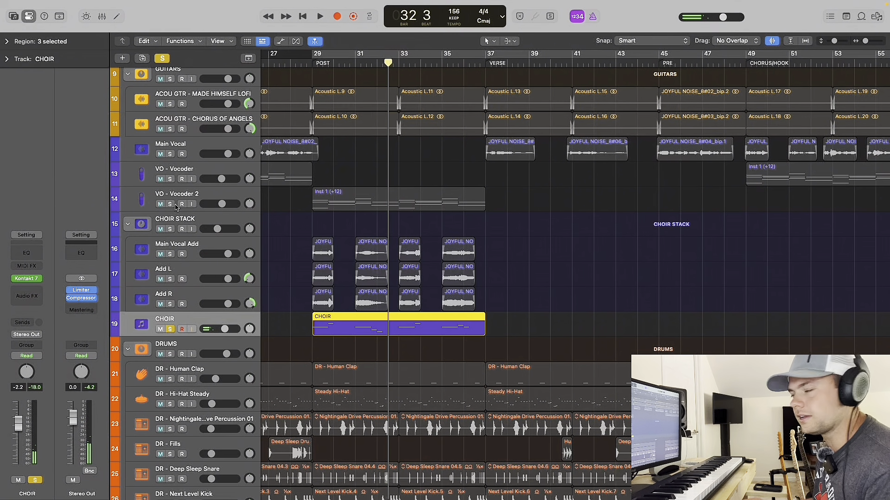
key("space")
left_click_drag(170, 254, 170, 304)
left_click(170, 229)
left_click(170, 204)
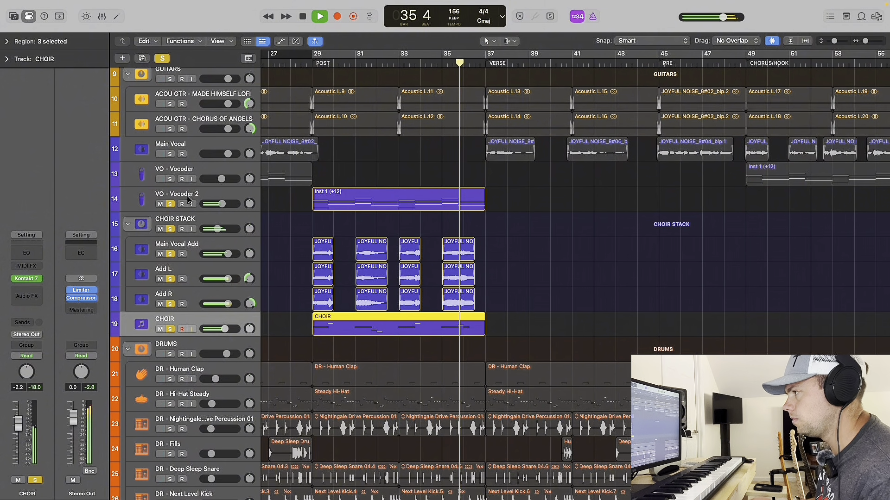
key("space")
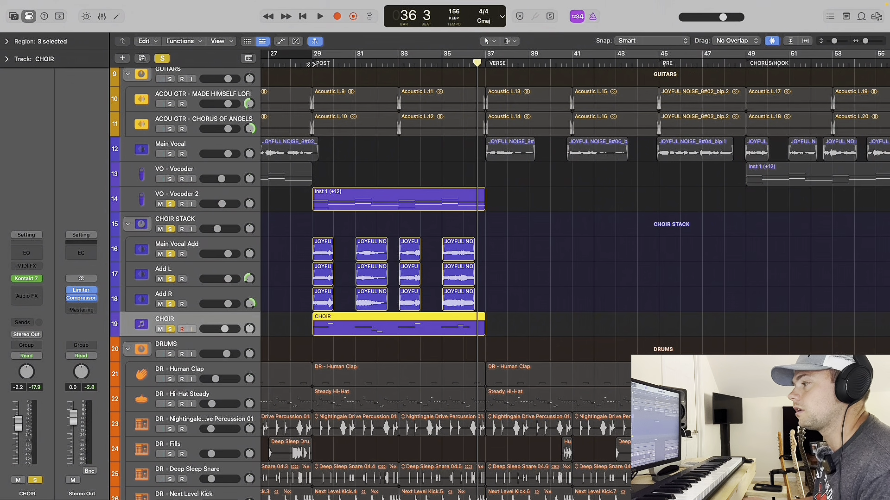
Turn off all track solos and play the full mix with all vocal layers from about bar 53.
left_click(310, 64)
left_click(162, 60)
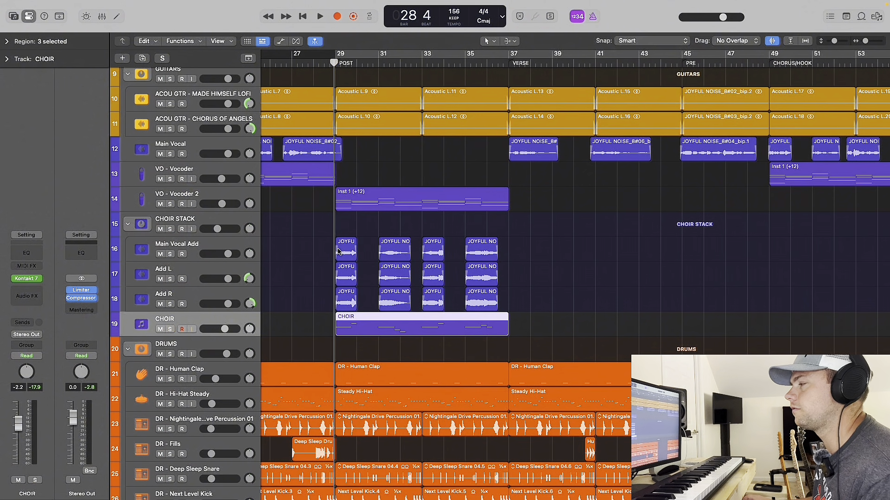
key("cmd+Up")
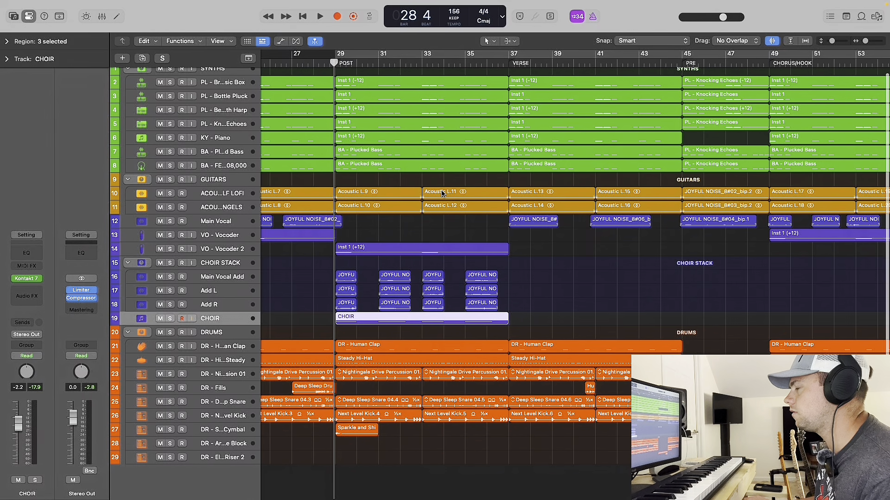
scroll(442, 195, "right", 10)
key("super+Left")
key("super+Left")
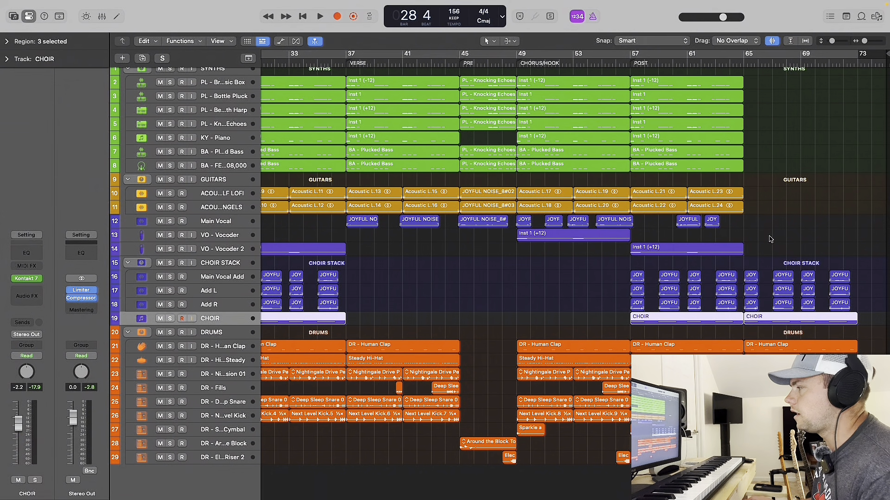
left_click(575, 62)
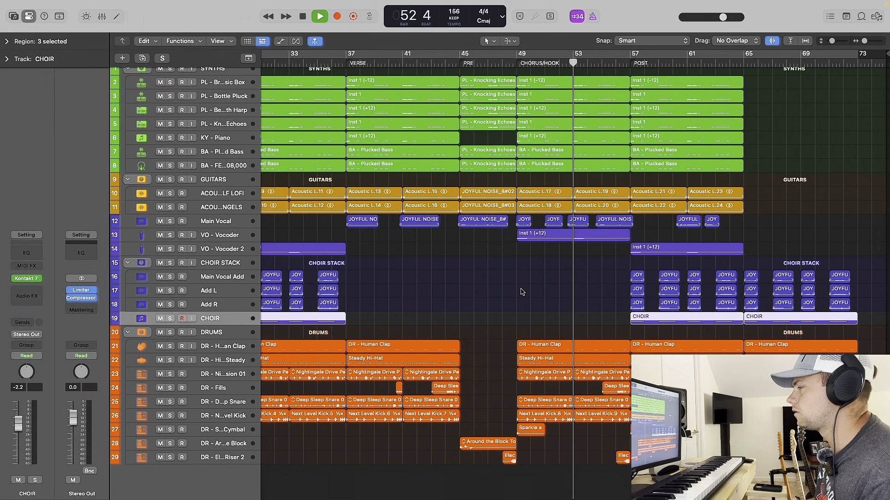